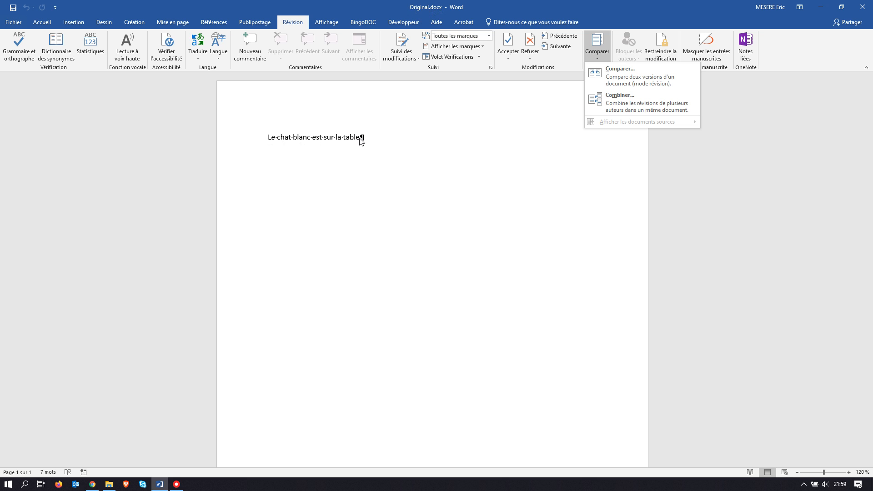
- Switch to the 01-FAC folder and open Modifié.docx in Word to read its sentence
key("alt+Tab")
key("alt+Tab")
key("alt+Tab")
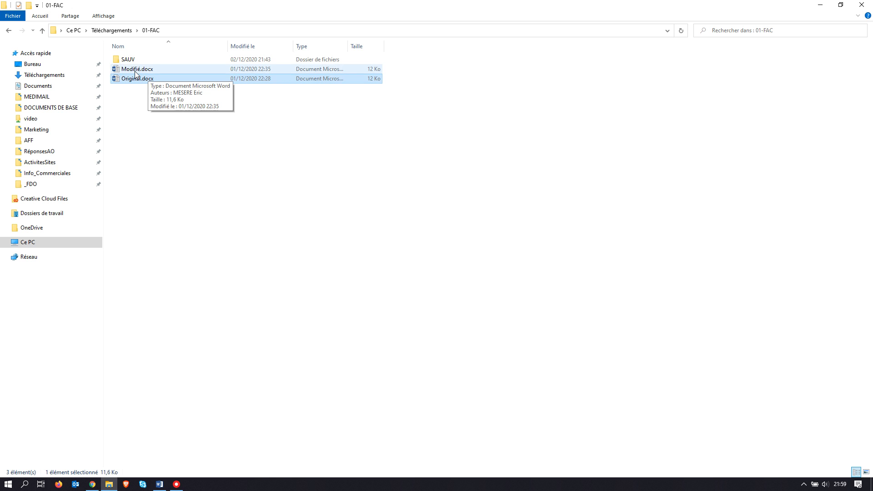
key("alt+Tab")
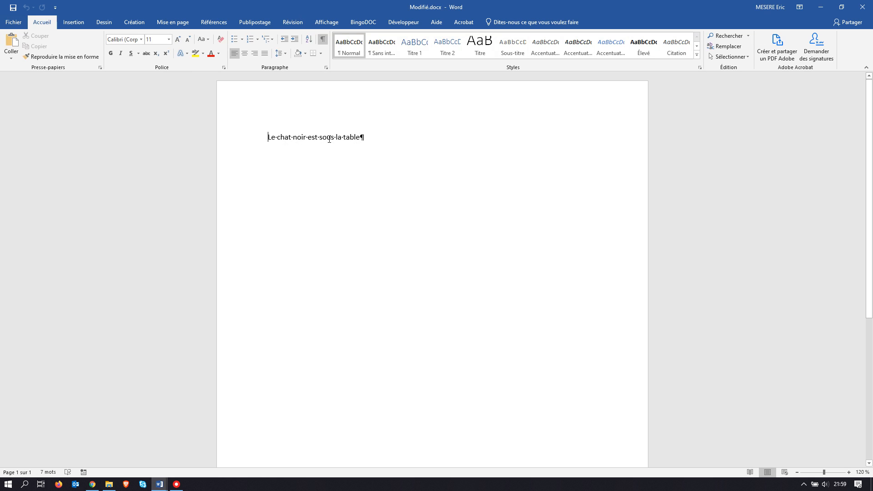
- Close both open documents and restart Word with a new blank document
left_click(862, 10)
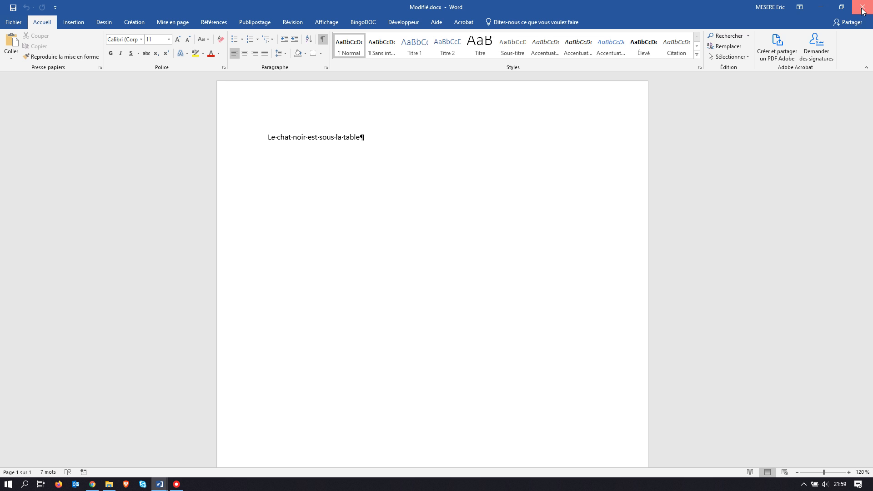
left_click(863, 11)
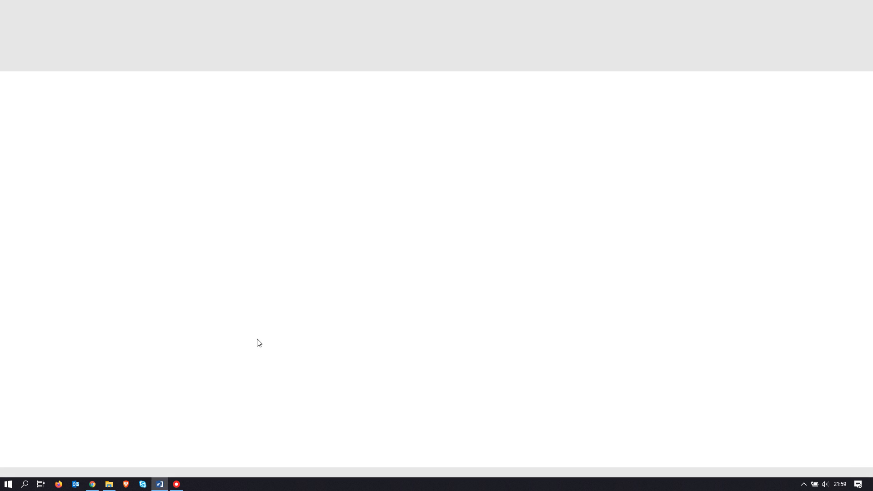
left_click(8, 485)
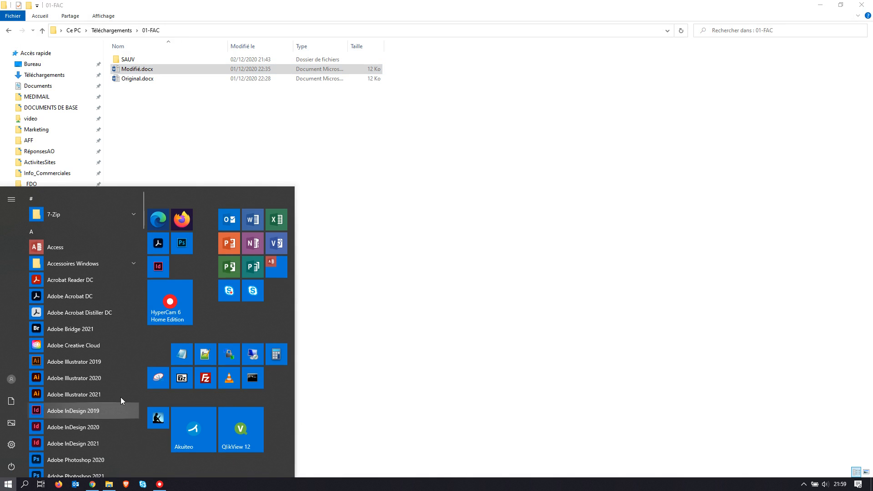
left_click(253, 221)
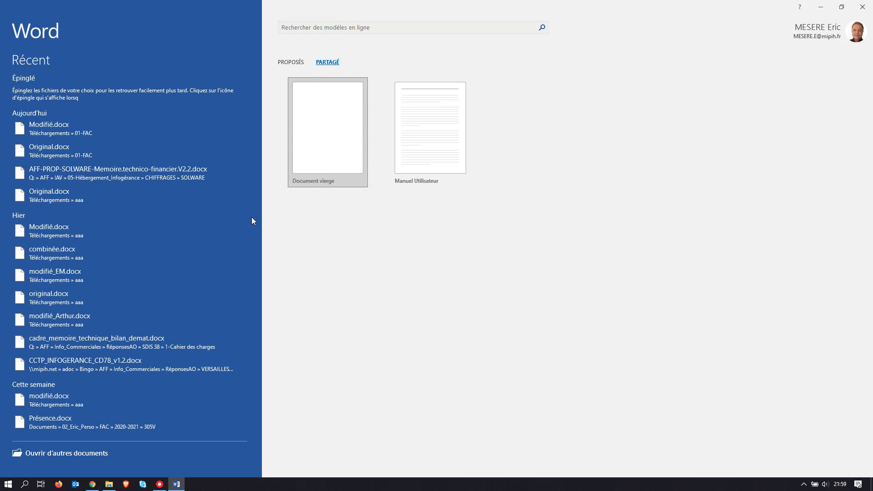
left_click(322, 133)
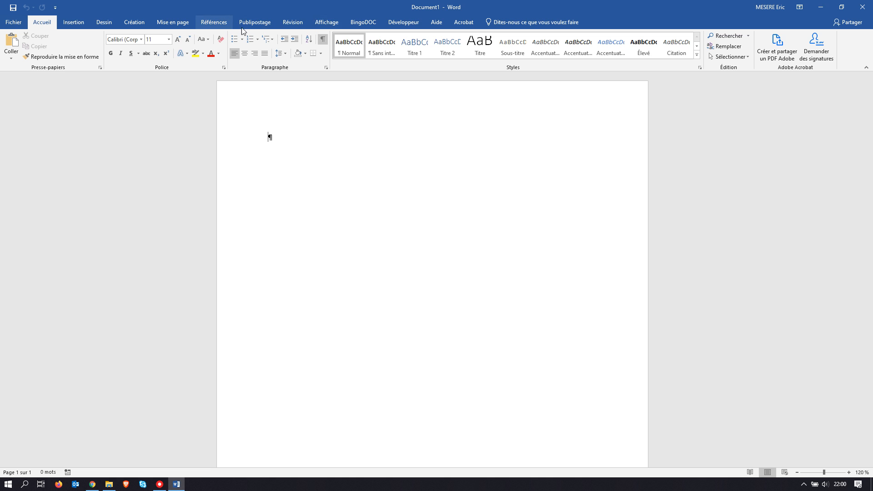
- Start a document comparison and choose Original.docx from the Téléchargements folder 01-FAC as the original document
left_click(296, 23)
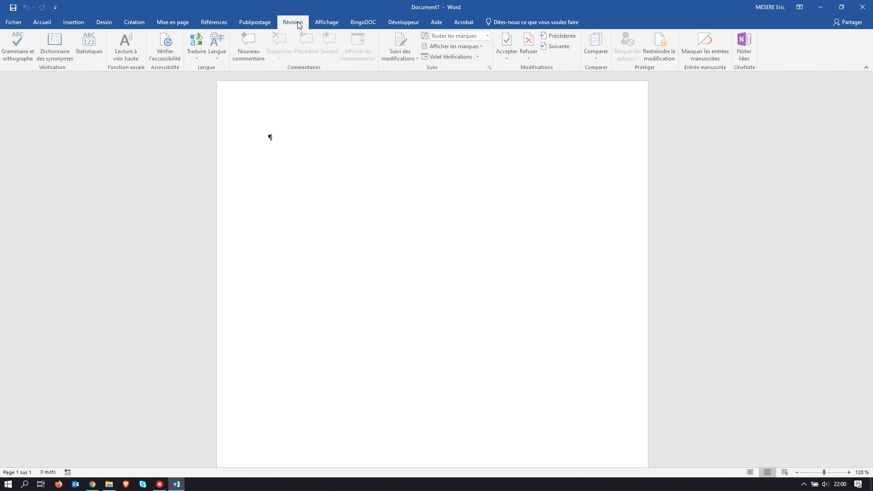
left_click(596, 52)
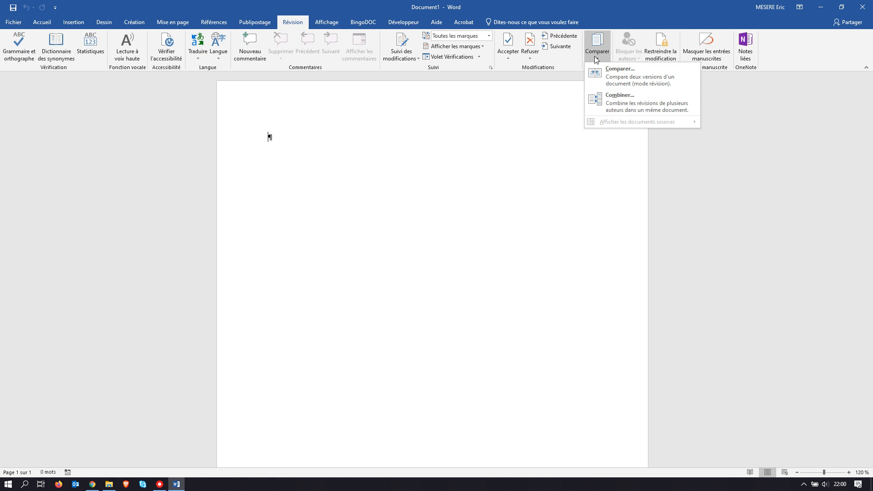
left_click(609, 75)
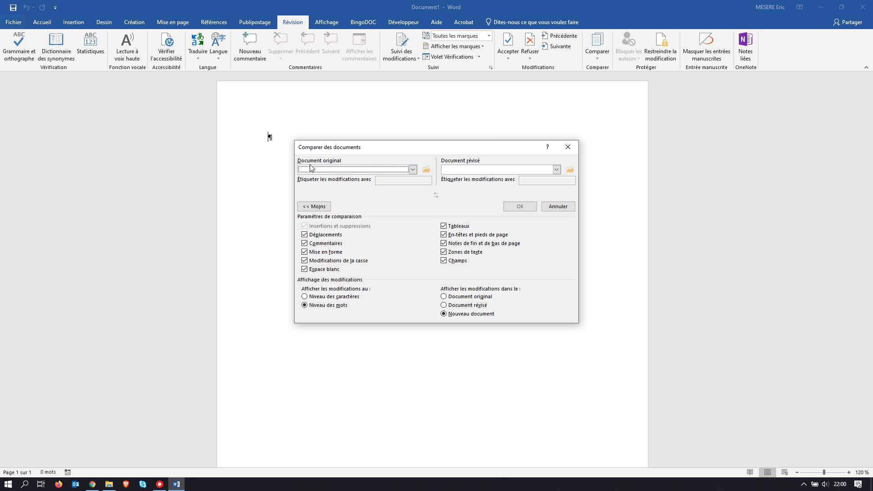
left_click(427, 171)
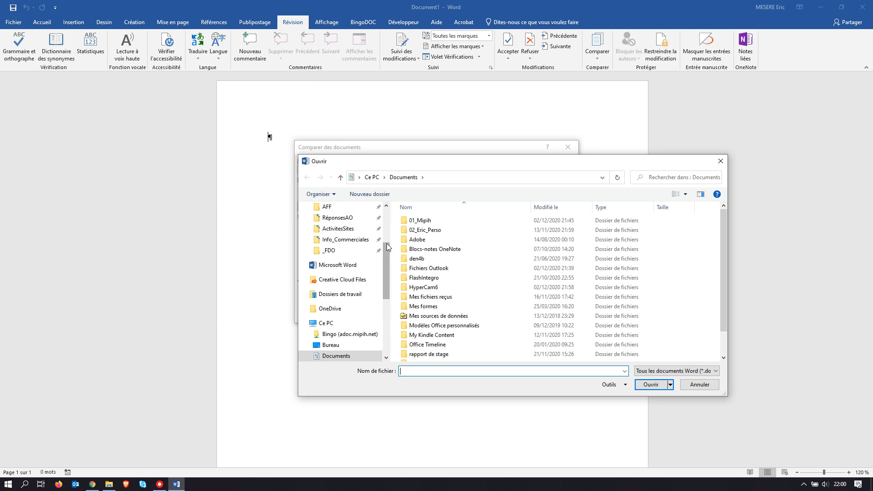
scroll(387, 244, "up", 3)
left_click(342, 235)
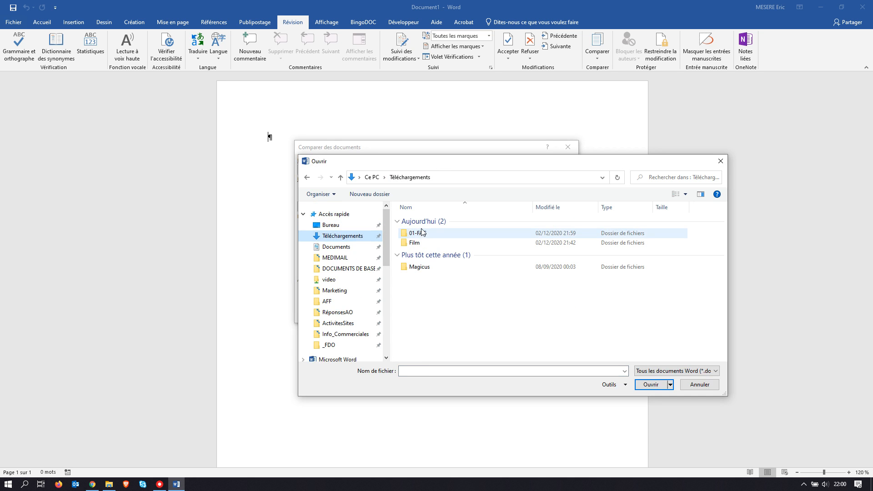
double_click(418, 233)
left_click(416, 240)
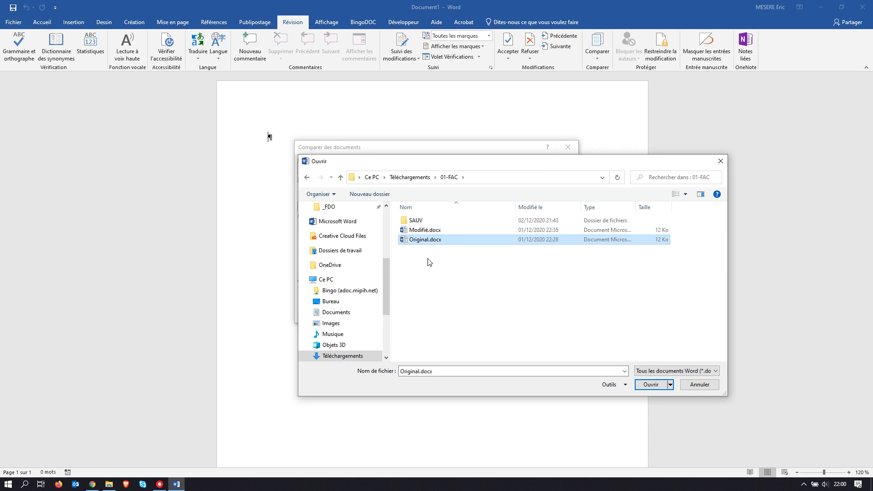
left_click(650, 384)
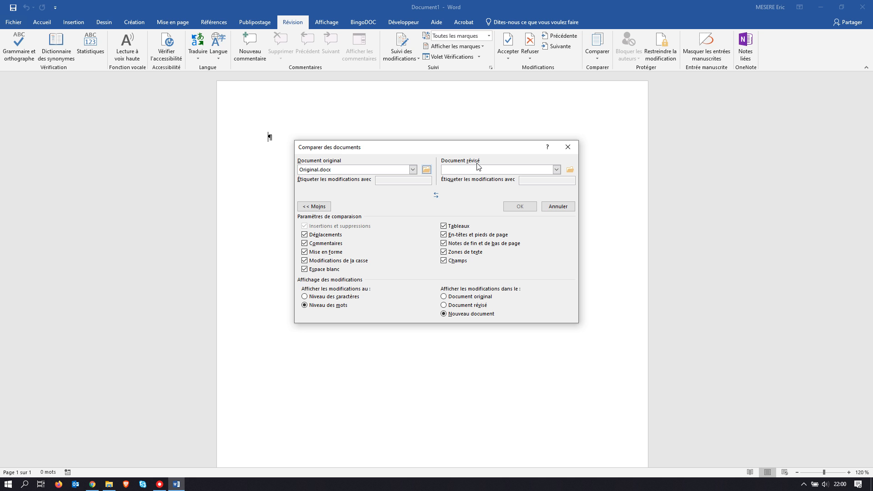
- Choose Modifié.docx as the revised document and run the comparison into a new document at word level
left_click(573, 170)
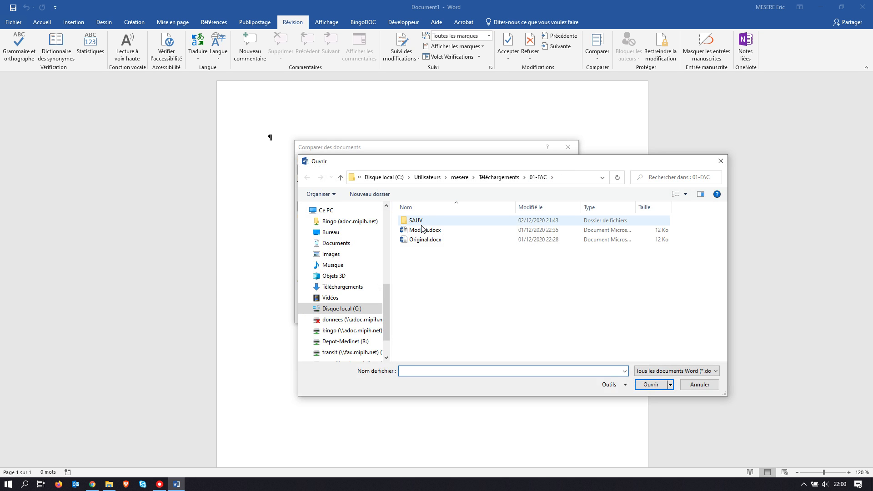
left_click(423, 230)
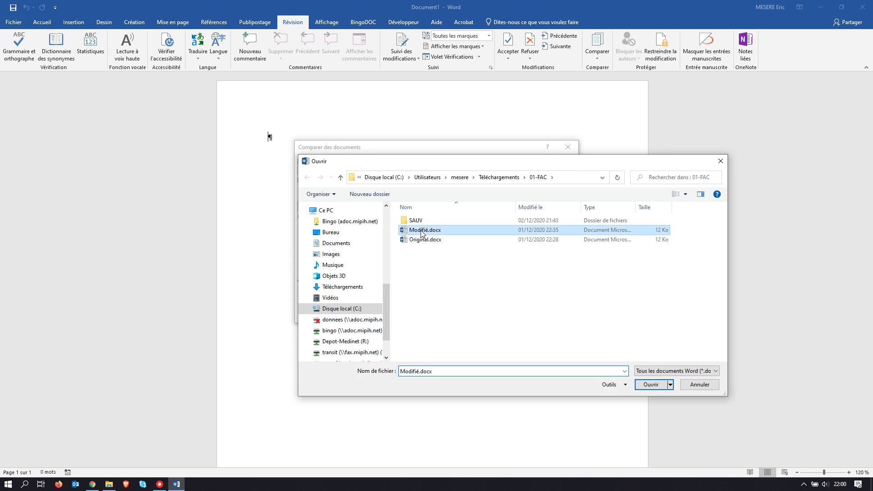
left_click(651, 385)
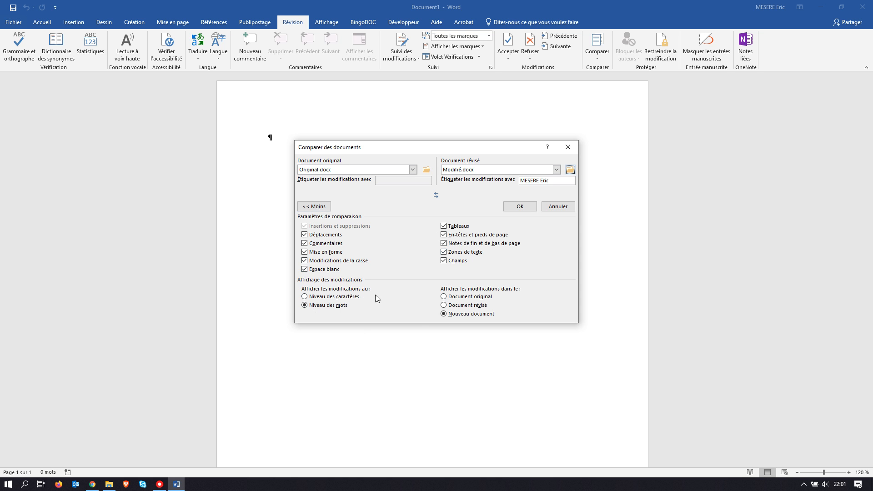
left_click(516, 209)
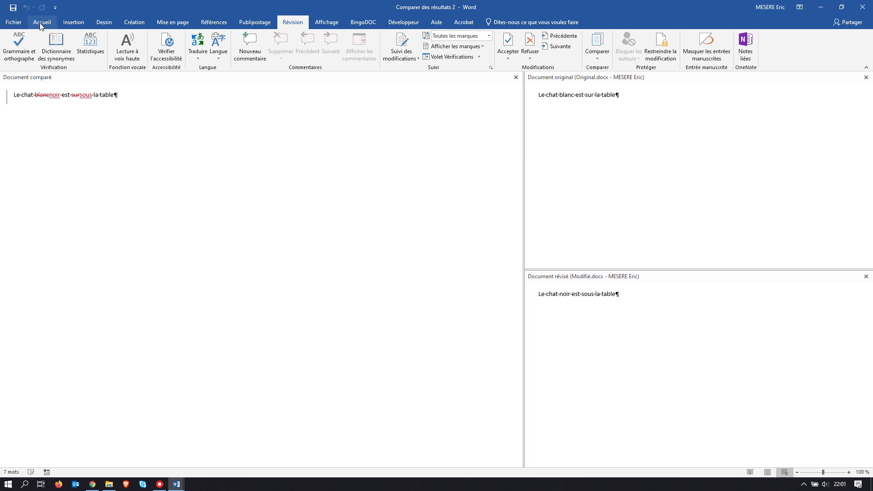
- Close the comparison result document without saving it
left_click(19, 25)
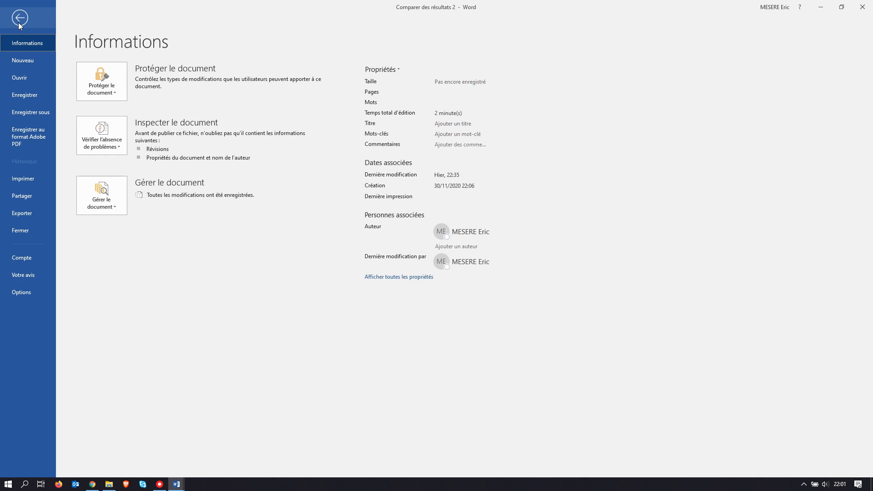
left_click(31, 231)
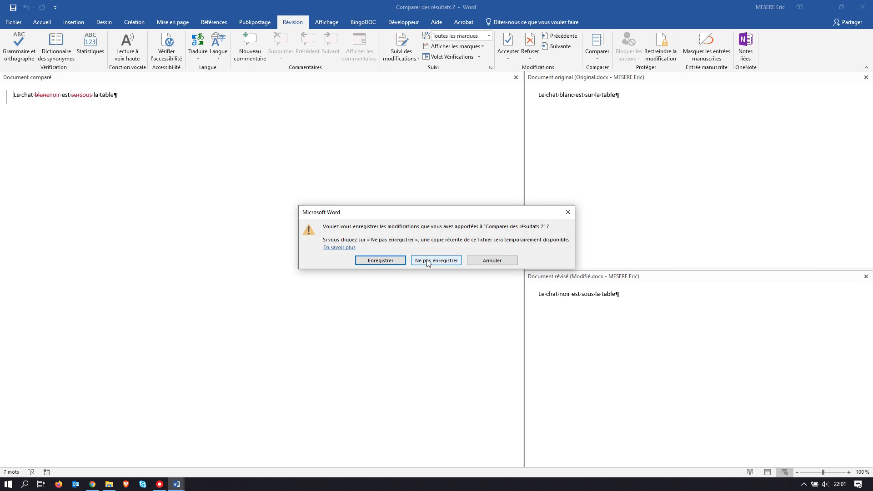
left_click(427, 261)
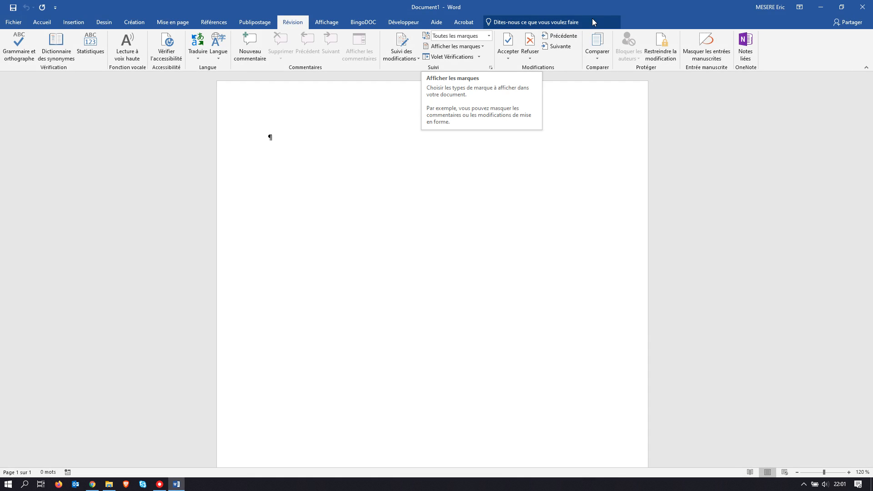
- Start combining documents and choose Original.docx from the 01-FAC folder as the original document
left_click(601, 56)
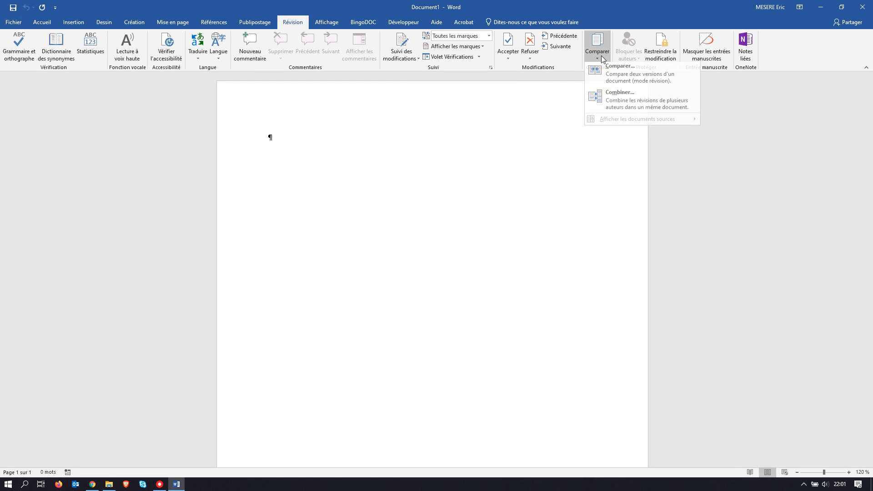
left_click(612, 104)
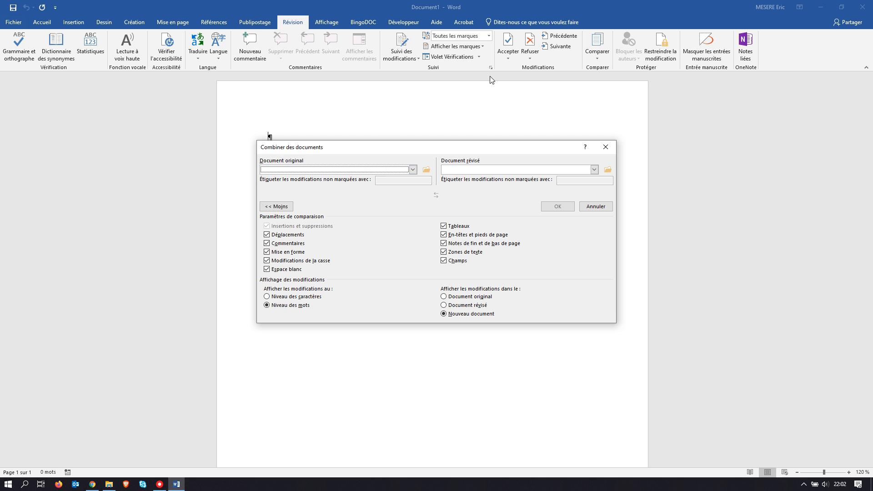
left_click(599, 53)
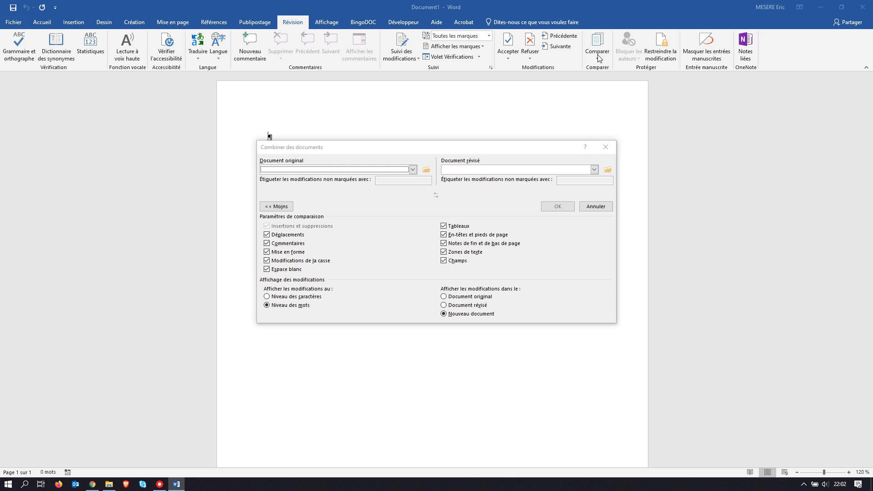
left_click(413, 170)
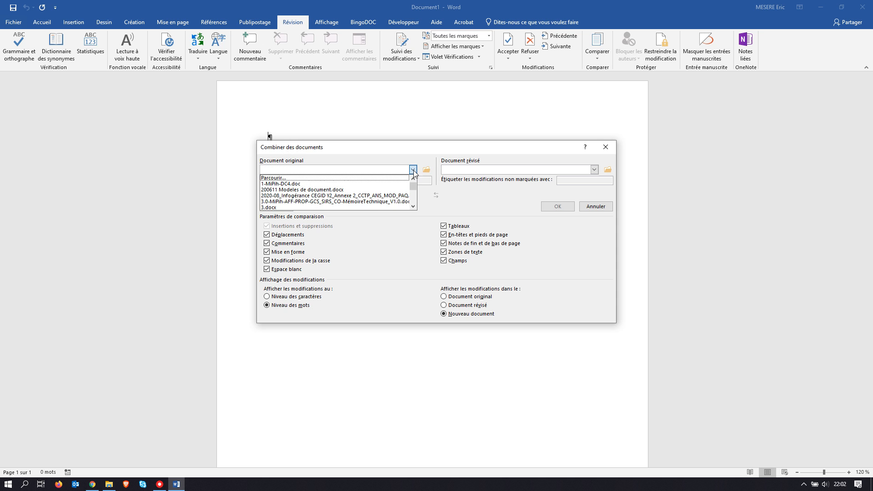
left_click(426, 169)
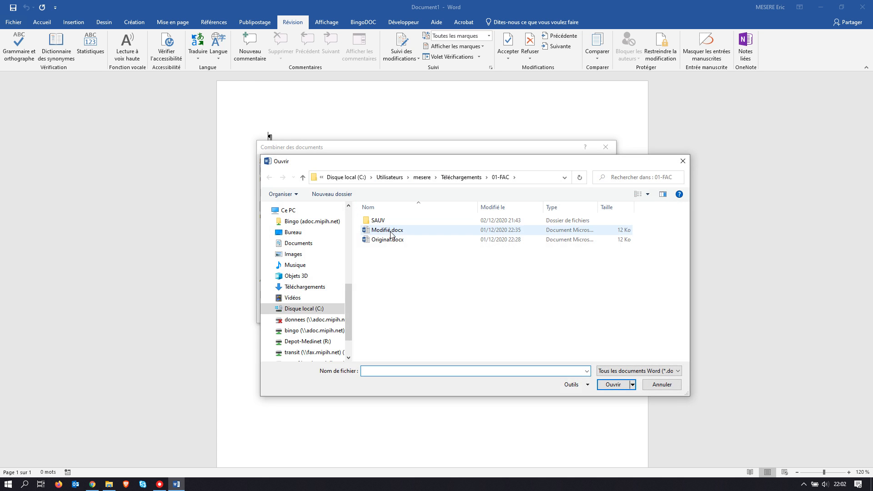
left_click(388, 240)
left_click(612, 384)
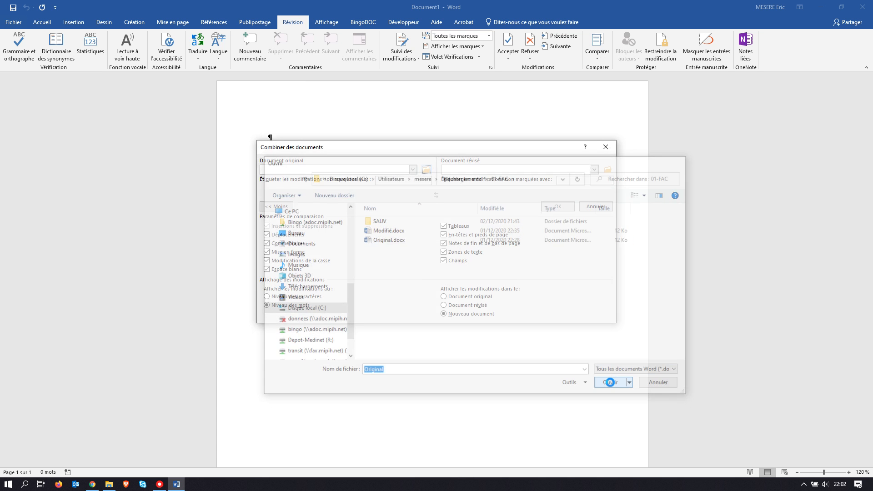
- Choose Modifié.docx as the revised document and combine both versions into a new document
left_click(607, 170)
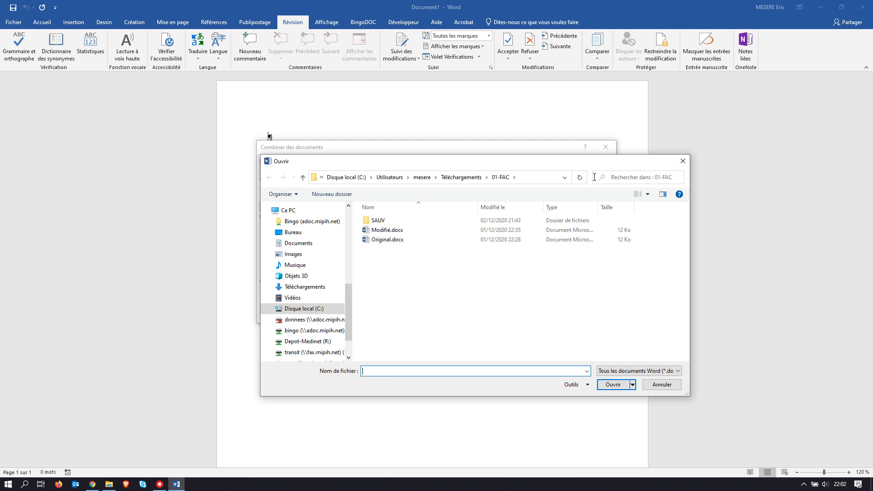
left_click(395, 231)
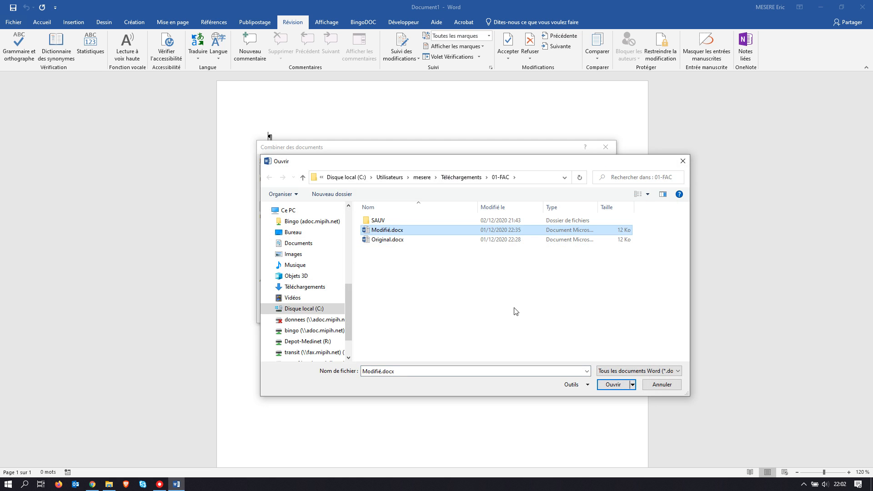
left_click(611, 384)
left_click(557, 207)
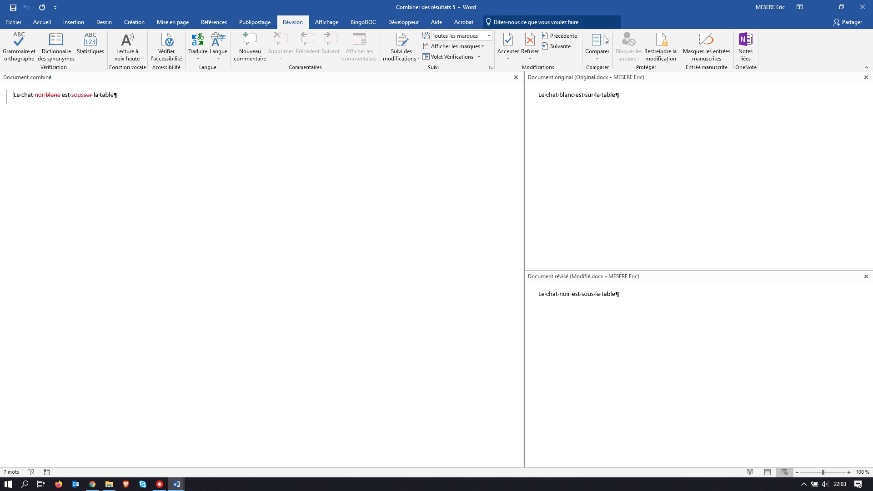
- Close the combined result document without saving it
left_click(598, 59)
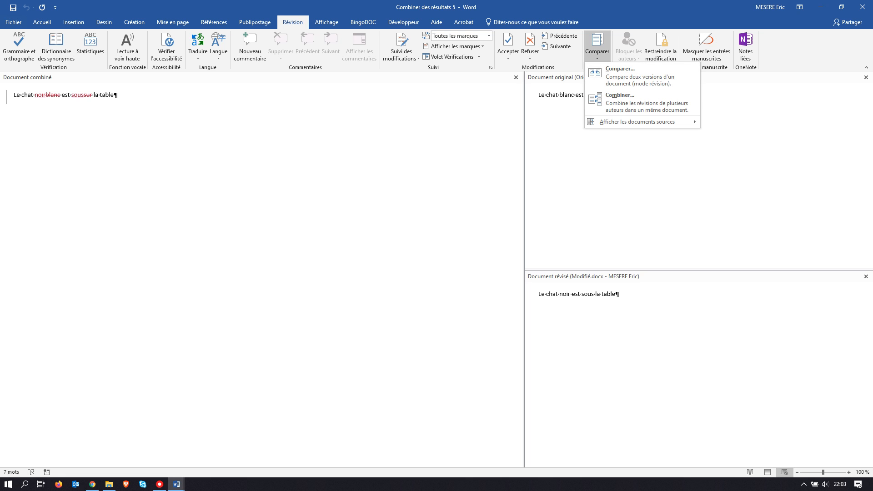
left_click(18, 24)
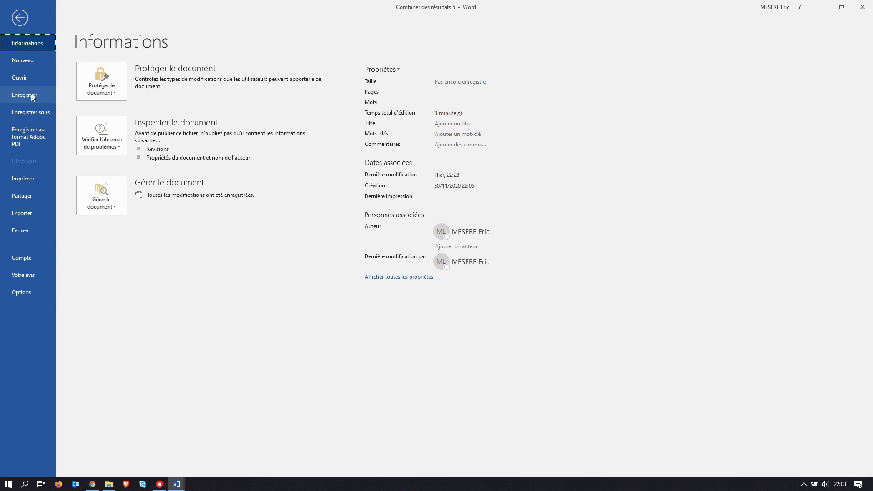
left_click(23, 231)
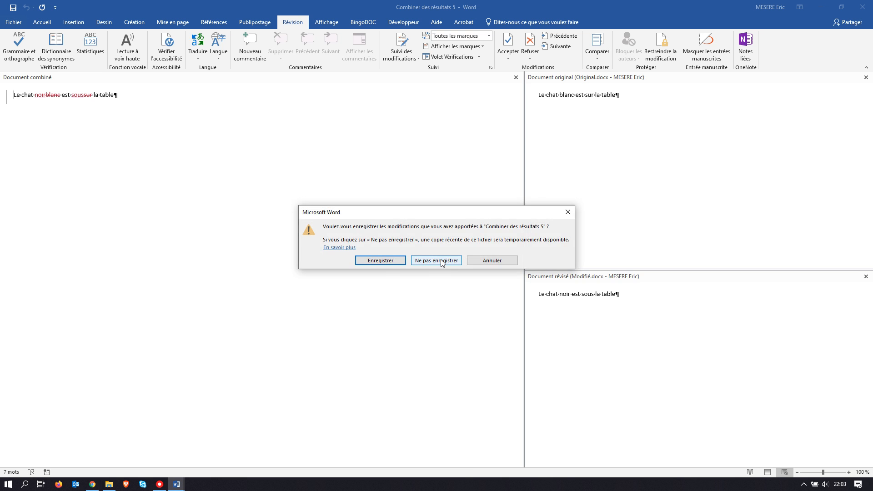
left_click(436, 260)
- Switch to File Explorer, open Original.docx from the 01-FAC folder to review its sentence, and close it
left_click(109, 484)
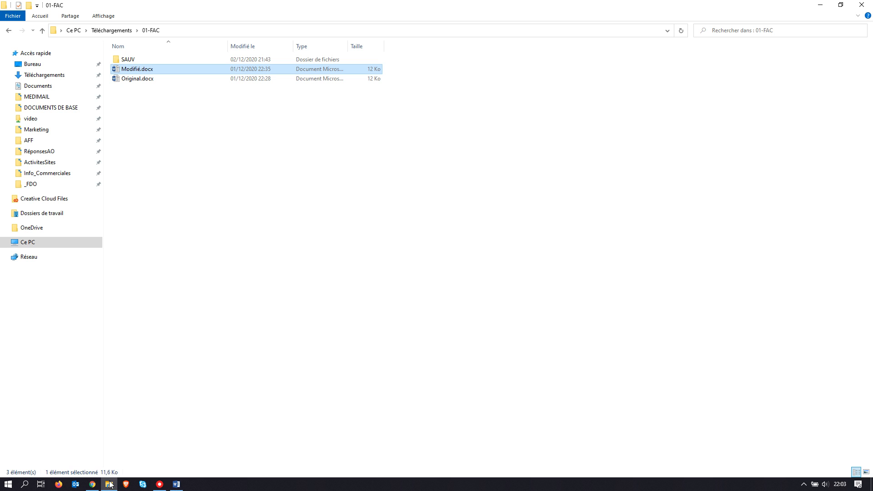
left_click(138, 103)
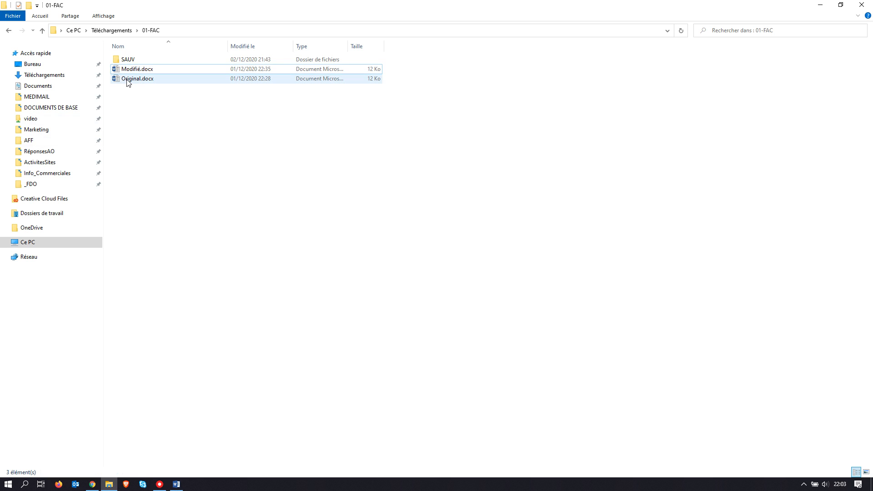
double_click(127, 80)
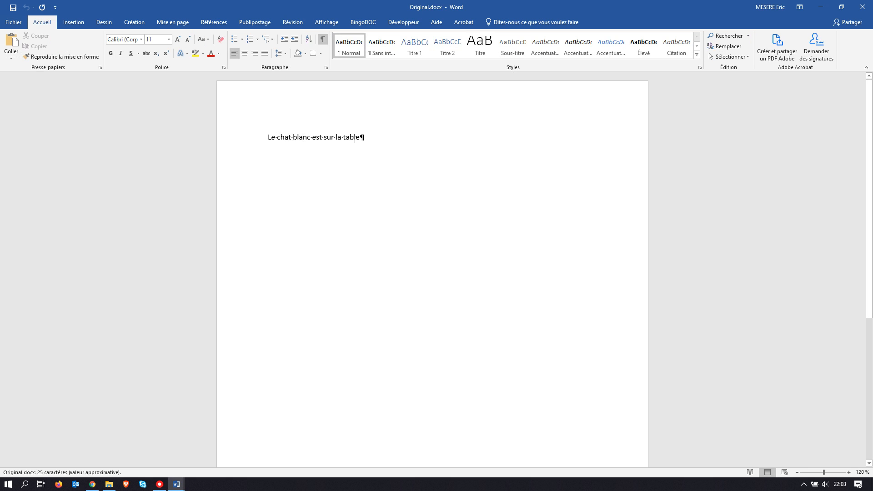
left_click(862, 7)
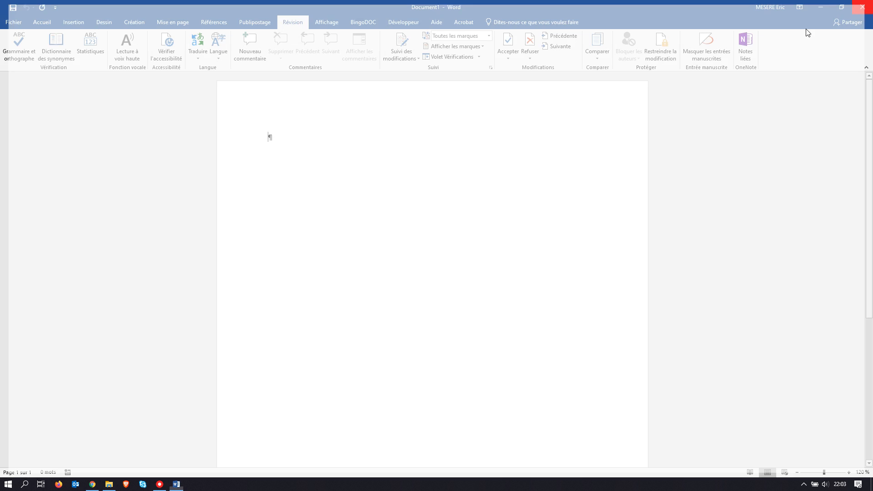
- Return to the 01-FAC folder, open Modifié.docx to review its sentence, and close it
key("alt+Tab")
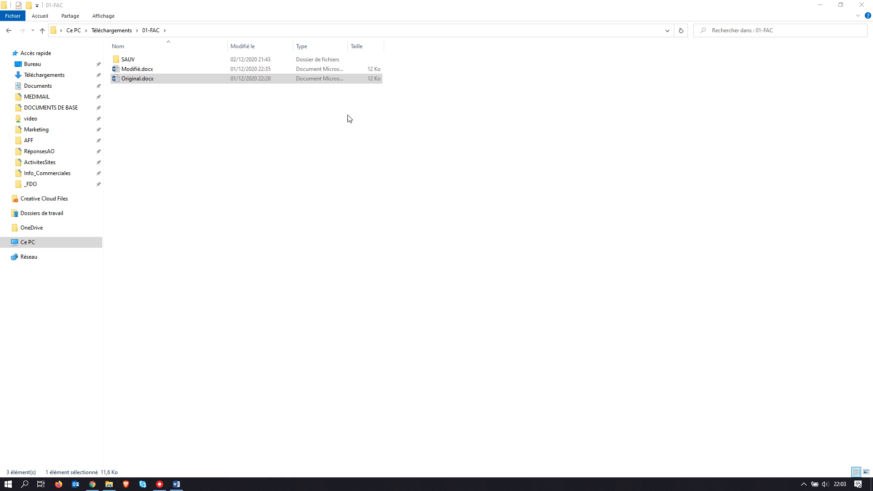
double_click(139, 69)
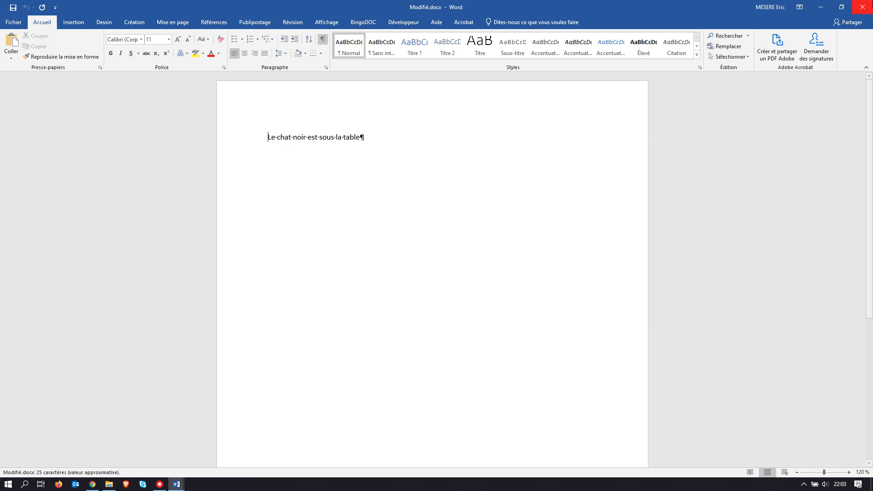
left_click(863, 7)
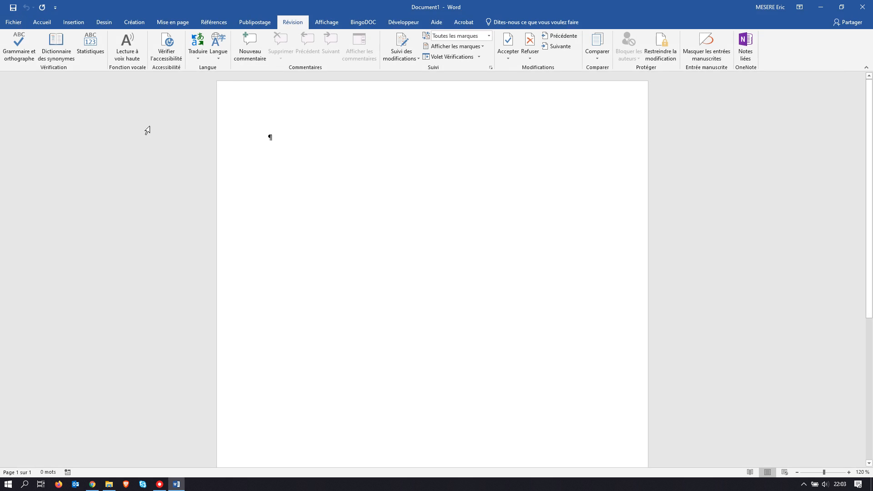
- Move Modifié.docx from the 01-FAC folder into its SAUV subfolder, replacing the existing file there
key("alt+Tab")
left_click_drag(142, 70, 128, 58)
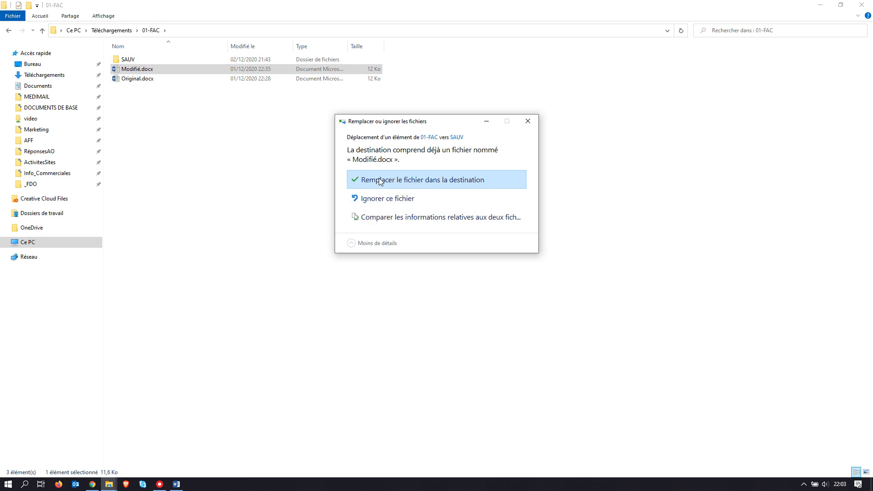
left_click(364, 179)
- Copy Modifié-Révisé_EM.docx and Modifié-Révisé_NK.docx from the SAUV subfolder into the 01-FAC folder
left_click(129, 61)
double_click(130, 62)
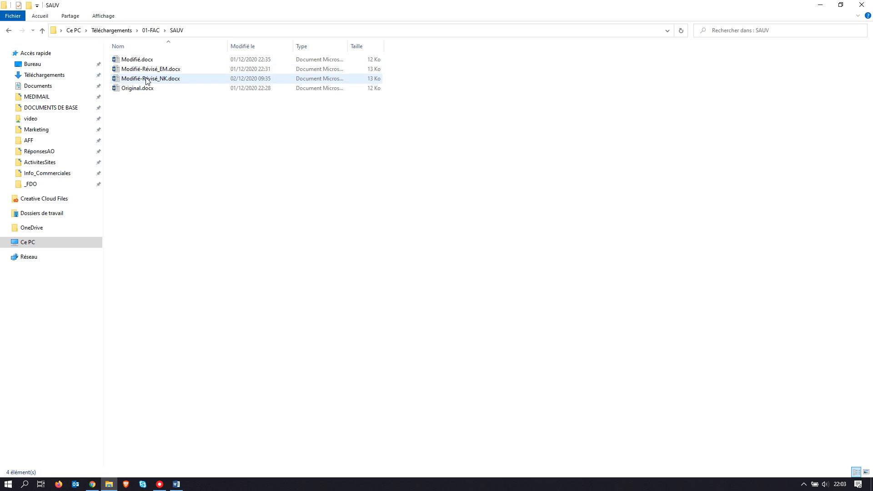
left_click(145, 79)
left_click(145, 71, "ctrl")
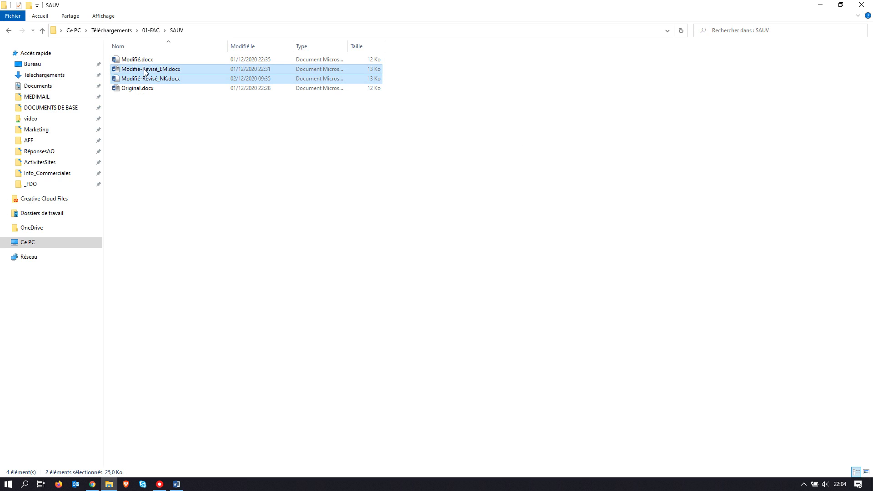
left_click(151, 30)
left_click(152, 101)
key("ctrl+v")
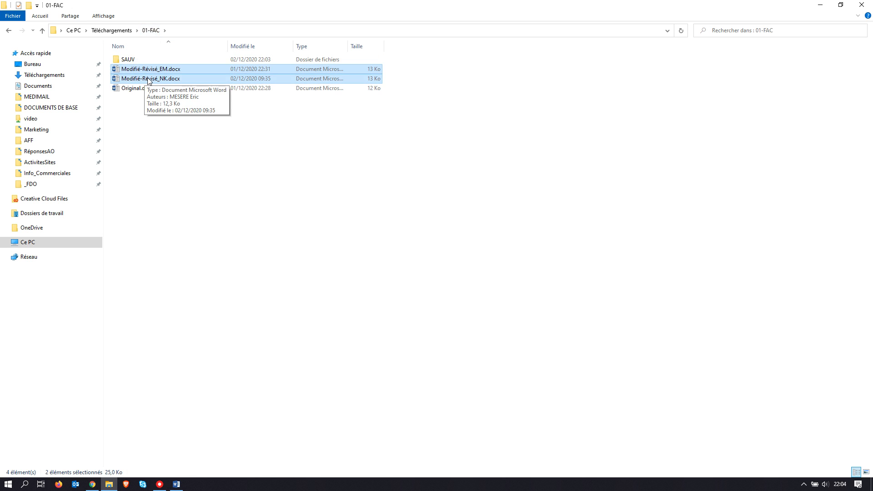
left_click(159, 105)
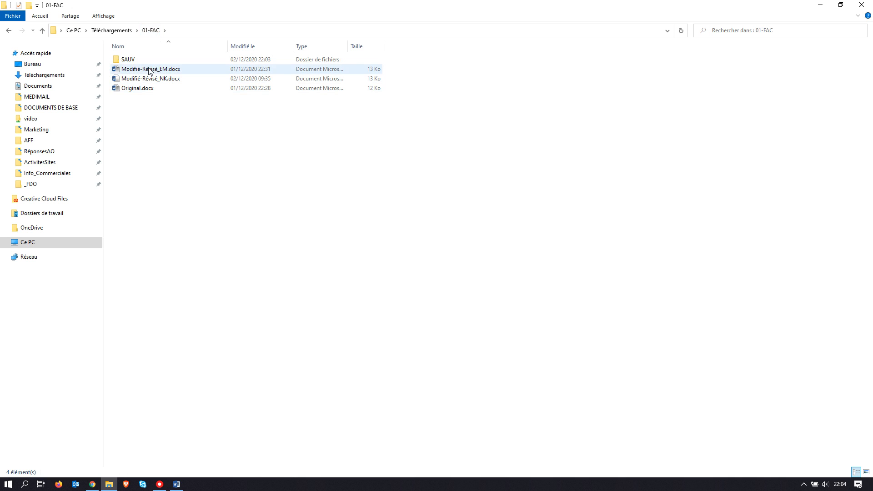
- Open Modifié-Révisé_EM.docx to review its tracked changes, and close it
mouse_move(147, 73)
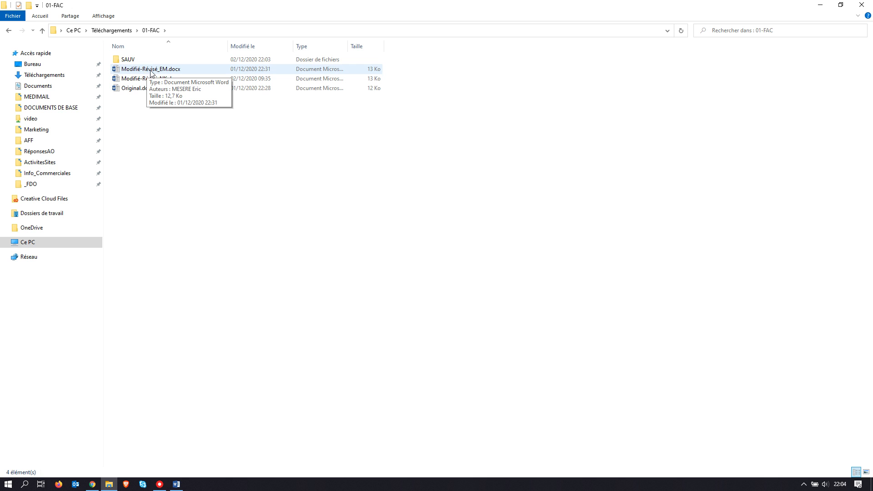
double_click(151, 70)
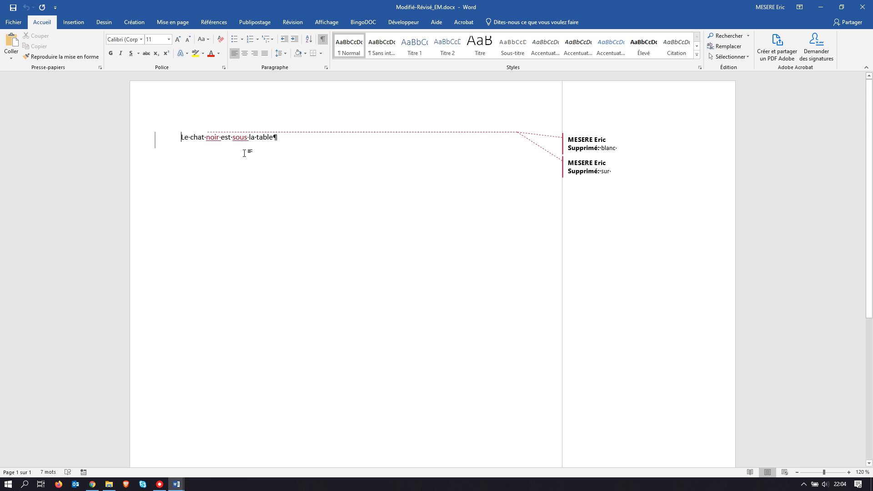
left_click(862, 7)
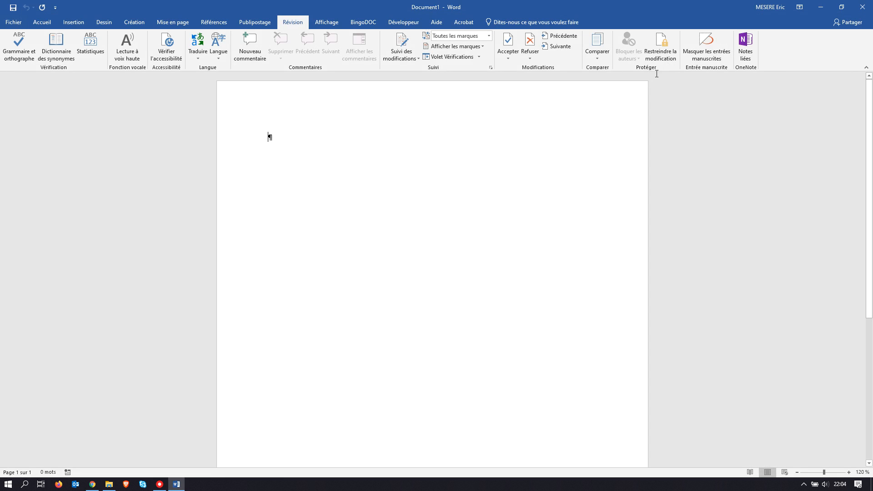
- Return to the 01-FAC folder, open Modifié-Révisé_NK.docx to review its tracked changes, and close it
key("alt+Tab")
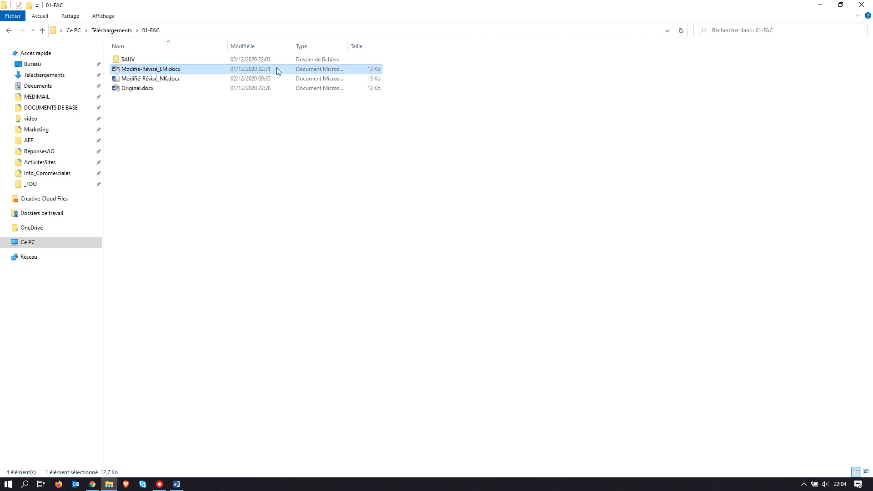
left_click(161, 79)
double_click(161, 79)
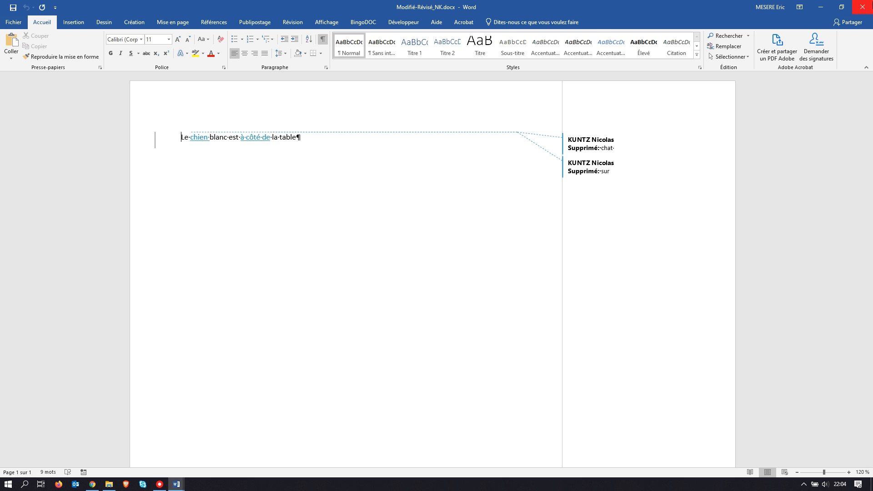
left_click(863, 7)
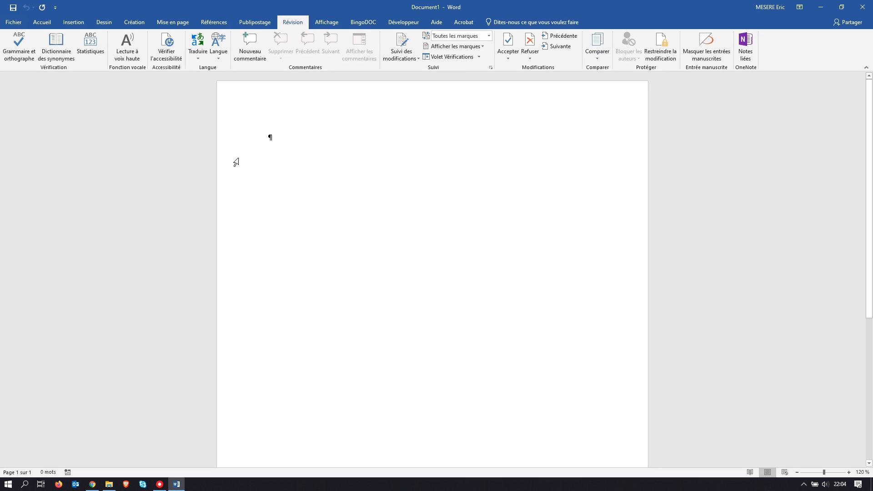
- Switch back to Word, start comparing documents, and choose Original.docx from the 01-FAC folder as the original document
key("alt+Tab")
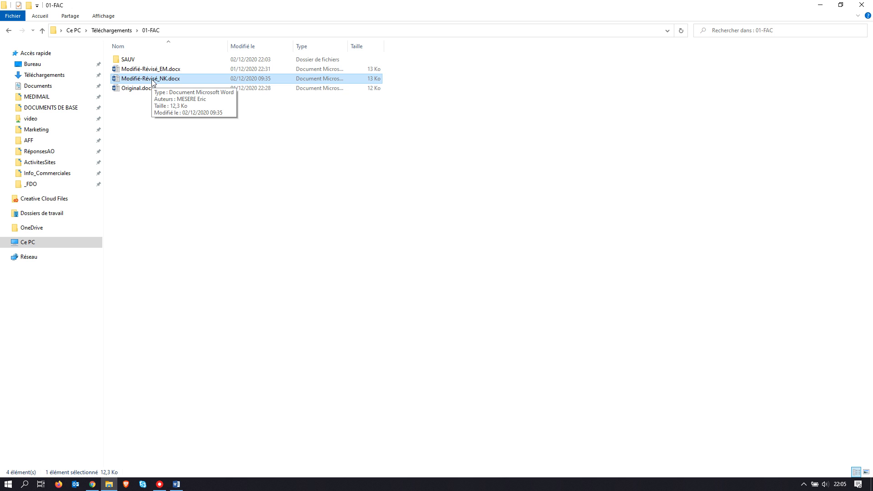
key("alt+Tab")
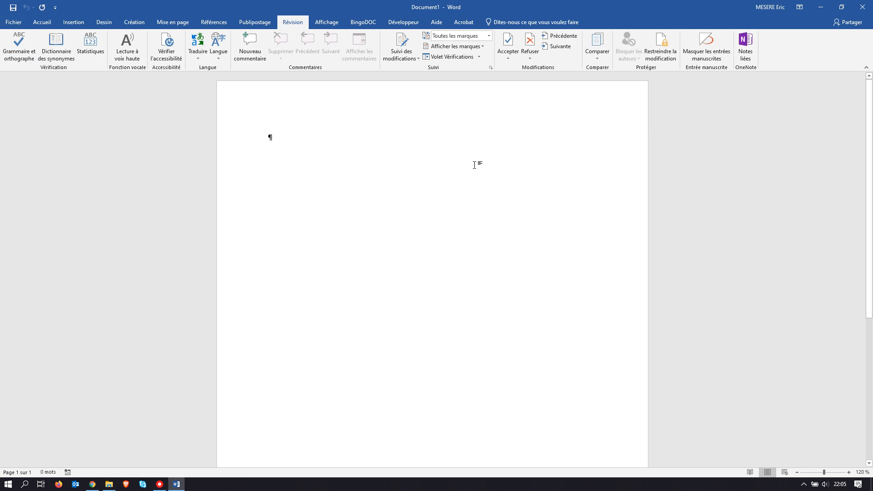
left_click(594, 57)
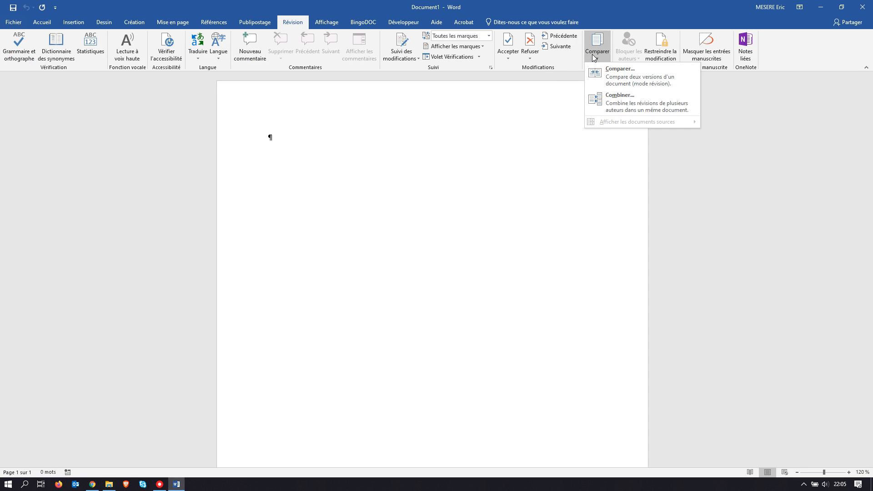
left_click(614, 72)
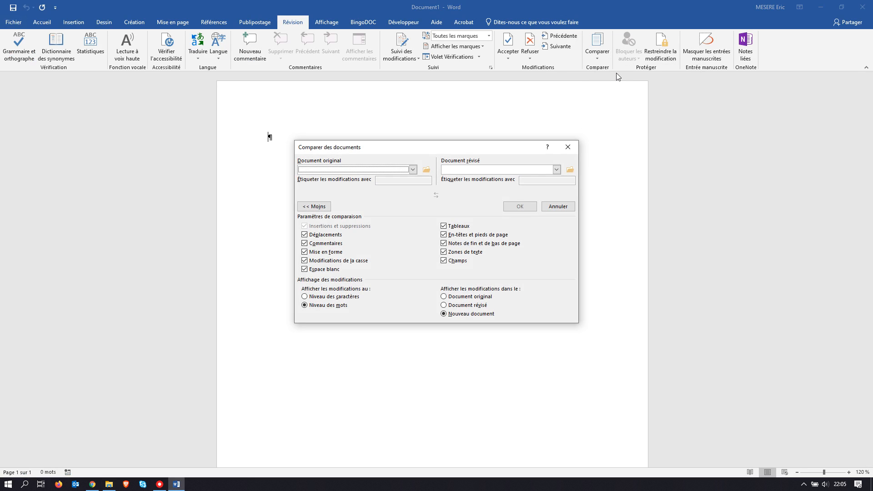
left_click(426, 169)
left_click(427, 249)
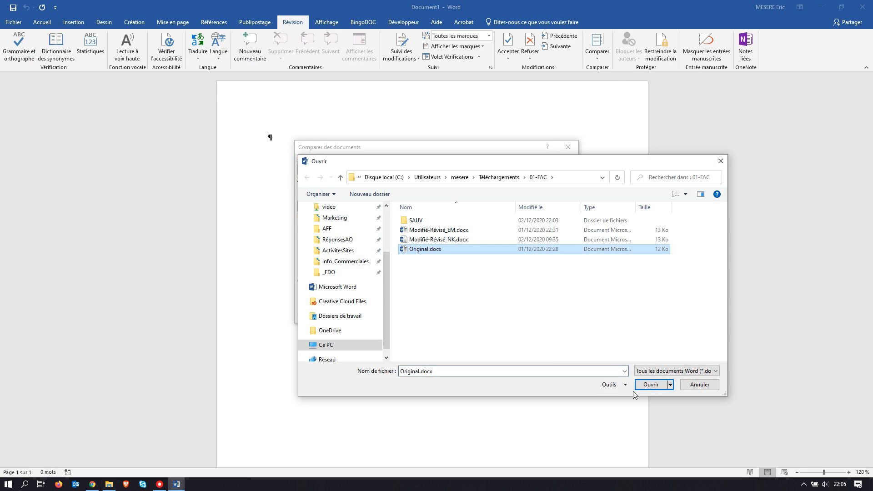
left_click(650, 385)
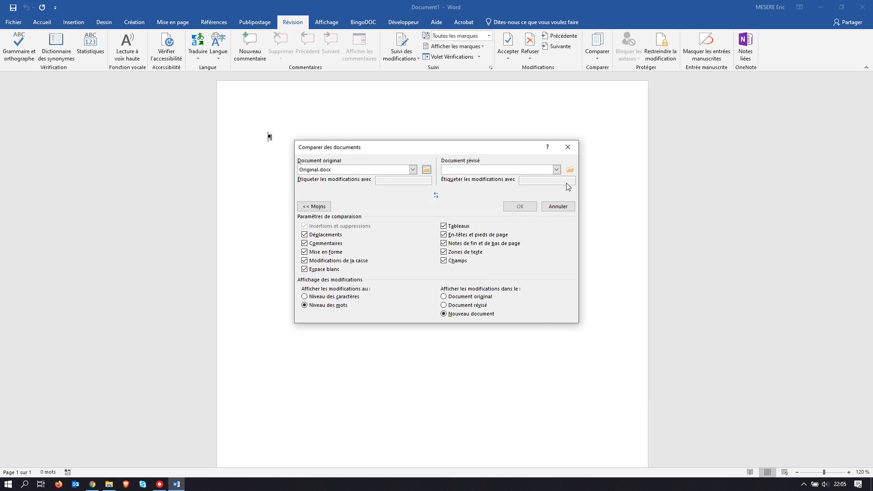
- Choose Modifié-Révisé_EM.docx as the revised document and run the comparison, agreeing to treat its tracked changes as accepted
left_click(570, 169)
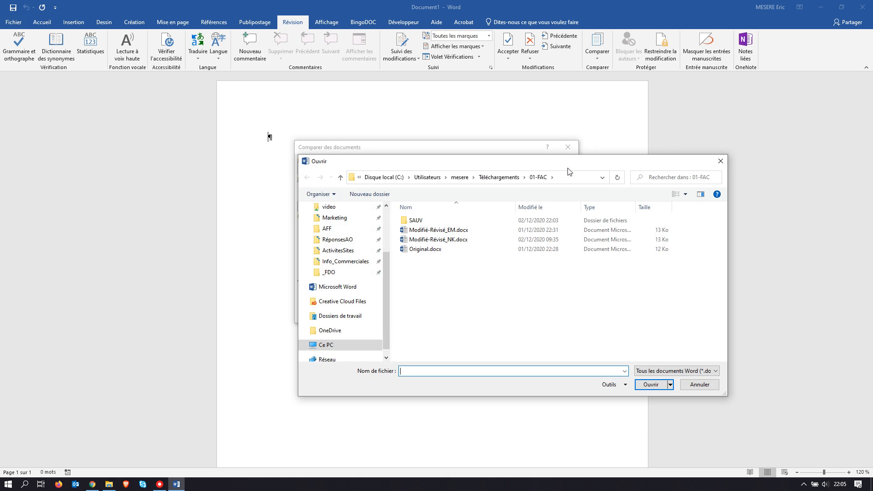
left_click(430, 231)
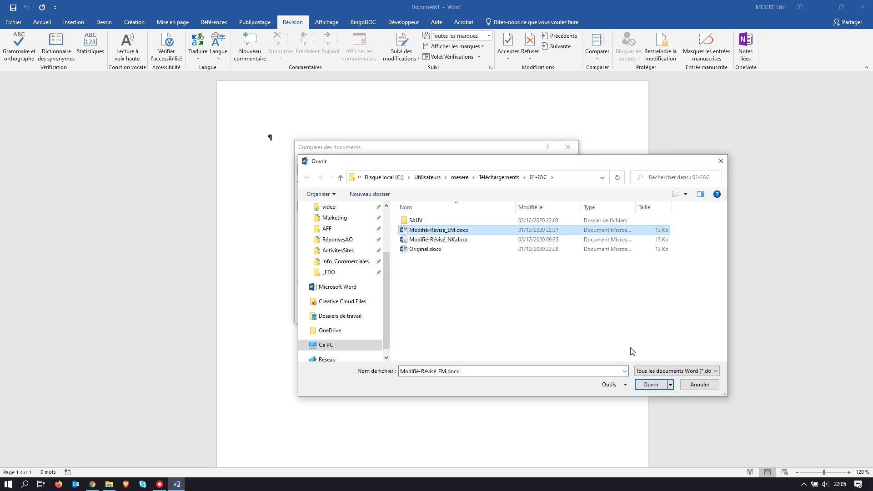
left_click(650, 384)
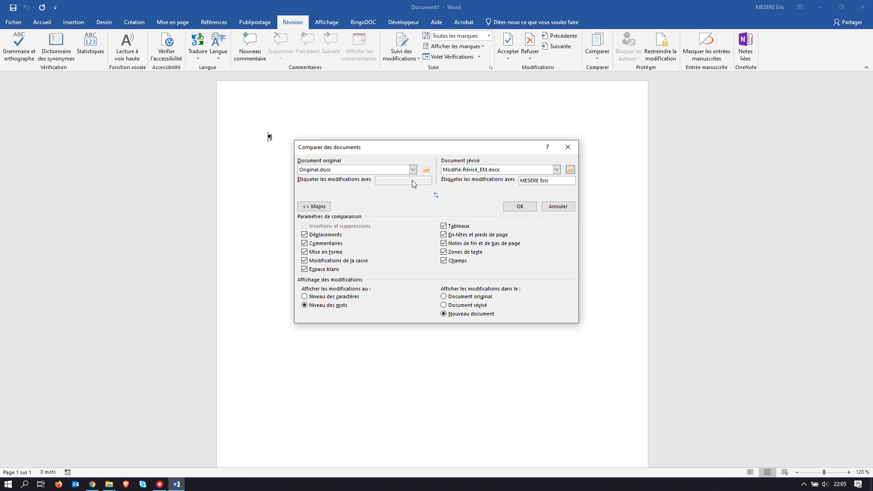
left_click(519, 207)
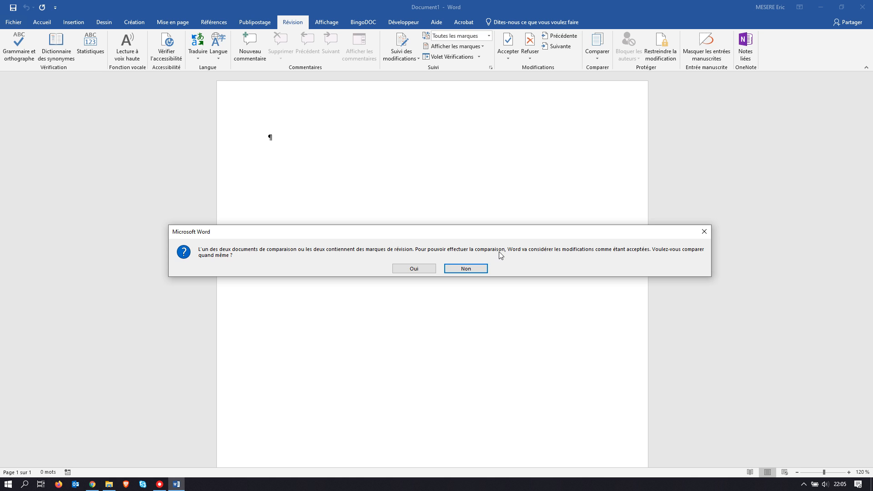
left_click(422, 271)
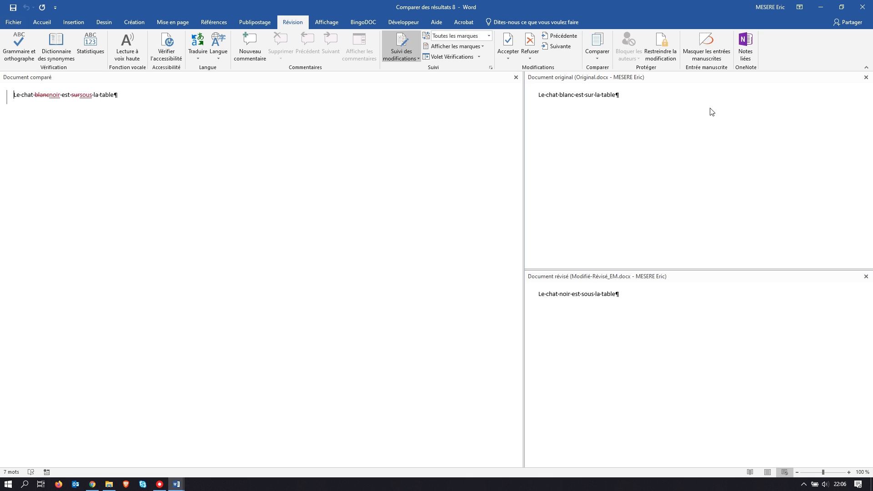
- Close the comparison of Original.docx and Modifié-Révisé_EM.docx without saving it
left_click(14, 22)
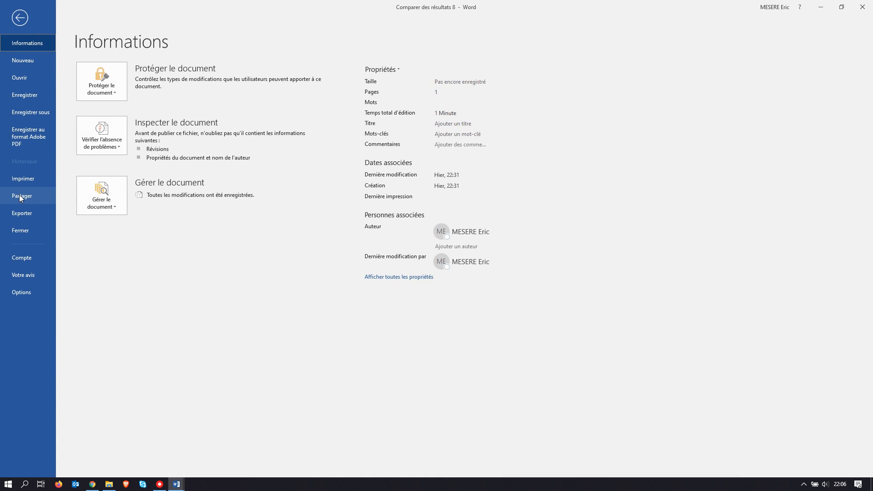
key("Escape")
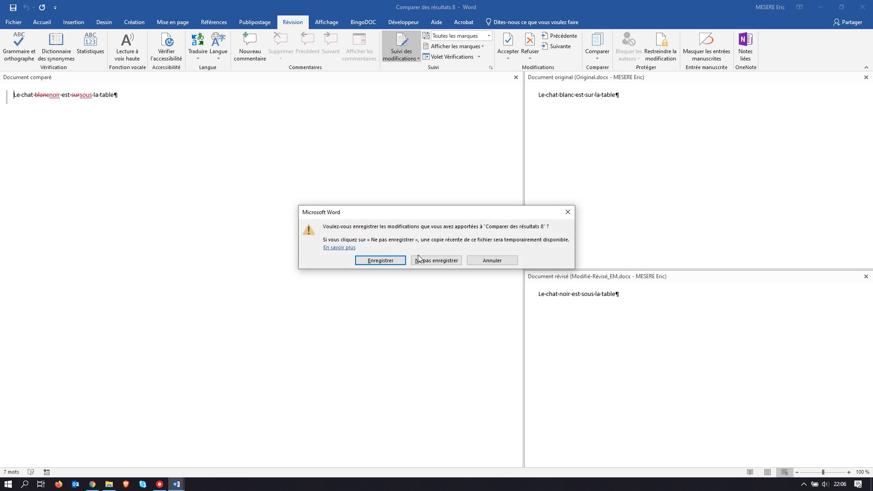
left_click(419, 257)
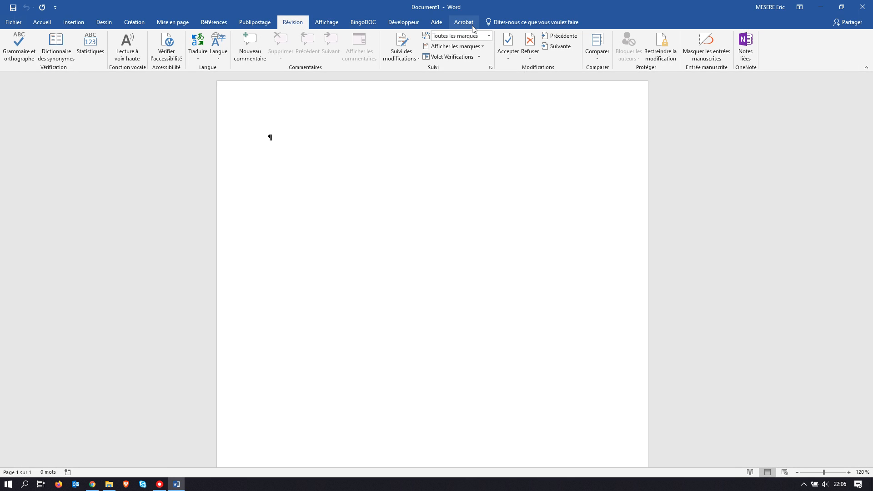
- Start combining documents and choose Original.docx from the 01-FAC folder as the original document
left_click(596, 57)
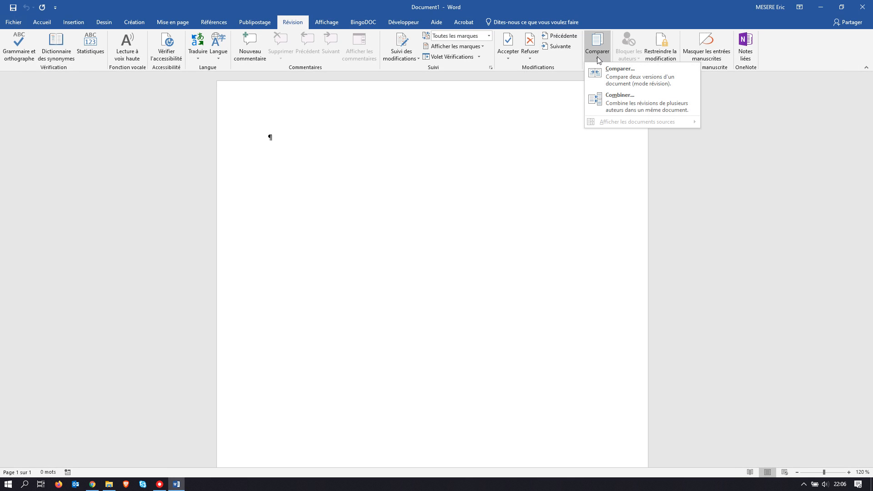
left_click(618, 102)
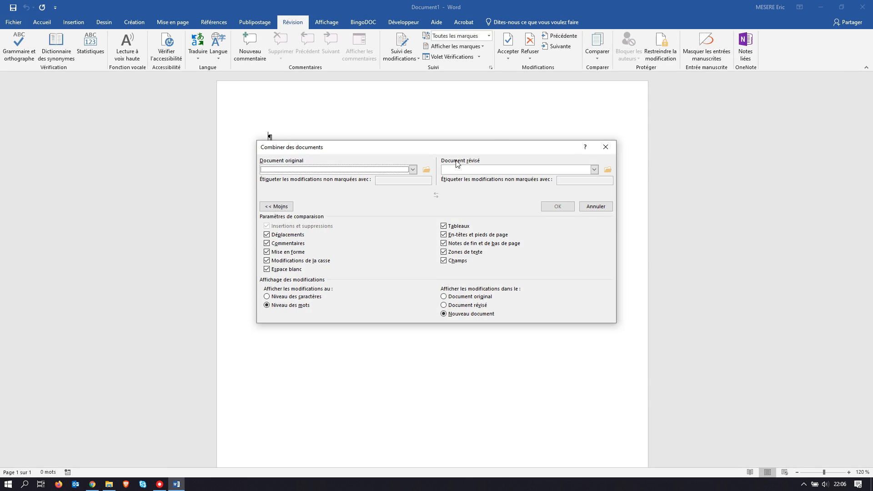
left_click(426, 169)
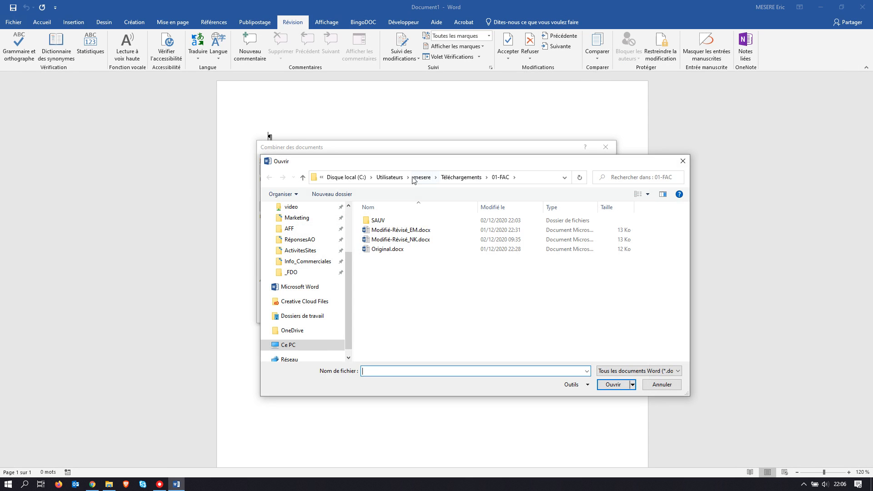
left_click(388, 250)
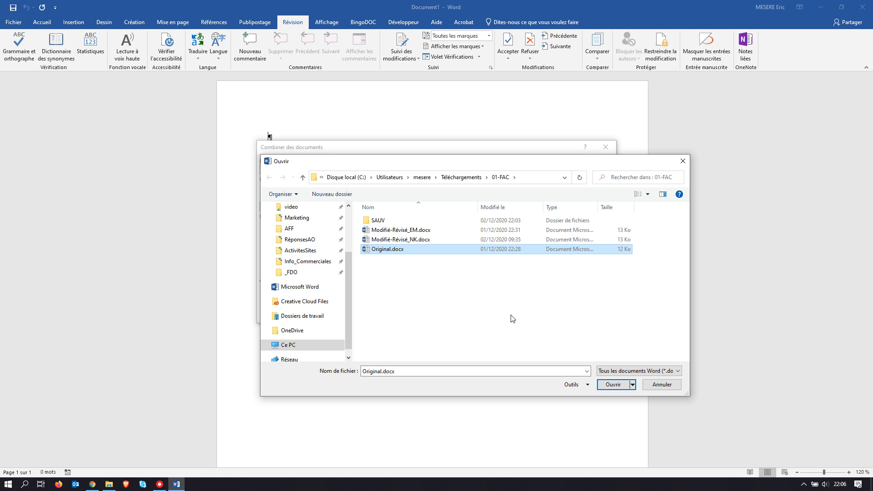
left_click(615, 385)
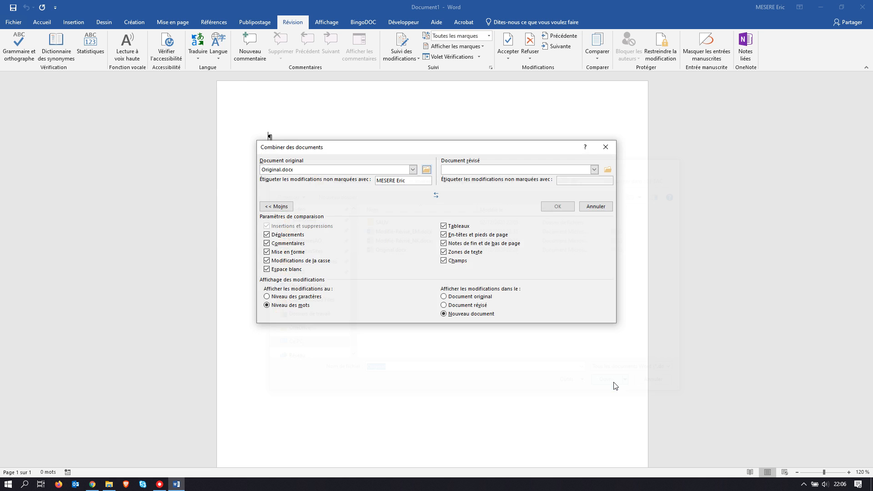
- Choose Modifié-Révisé_EM.docx as the revised document and combine it with Original.docx into a new document
left_click(607, 169)
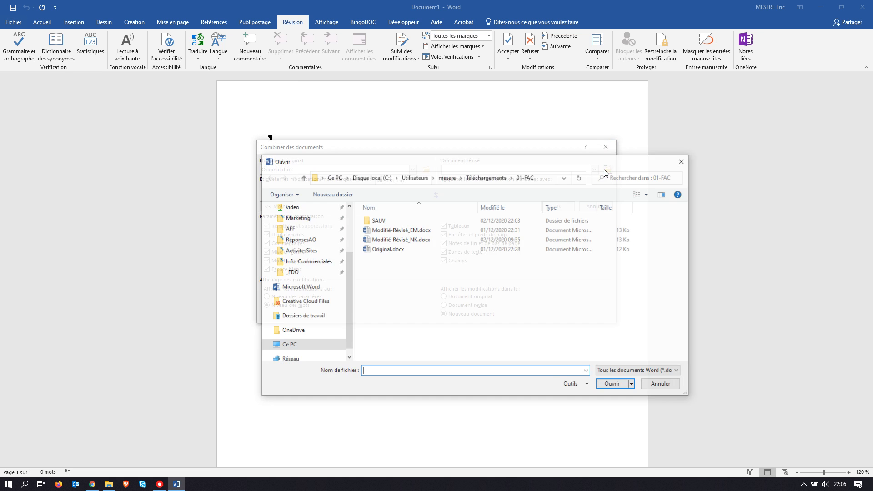
left_click(404, 231)
left_click(613, 385)
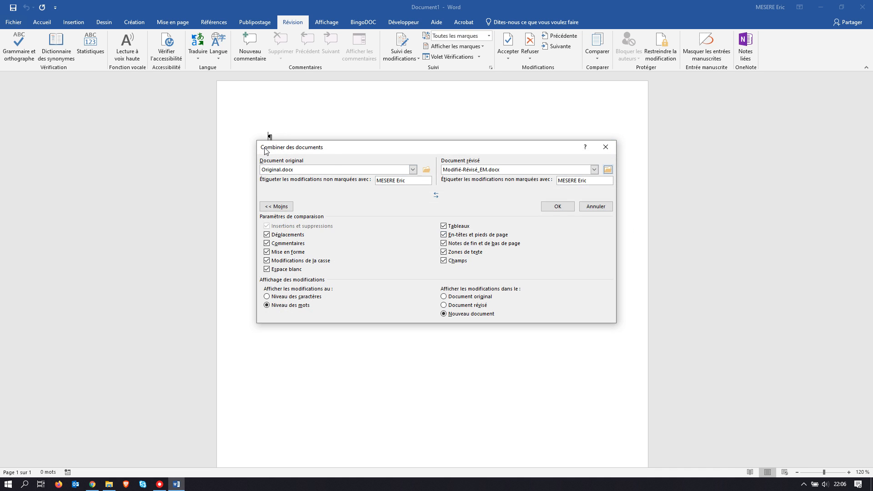
left_click(552, 207)
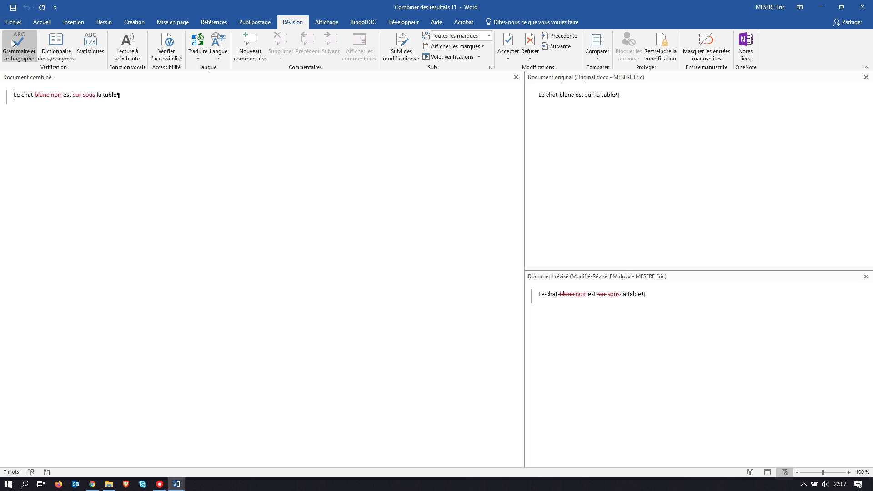
- Start saving the combined document under a new name and choose the 01-FAC folder in Téléchargements as its location
left_click(14, 22)
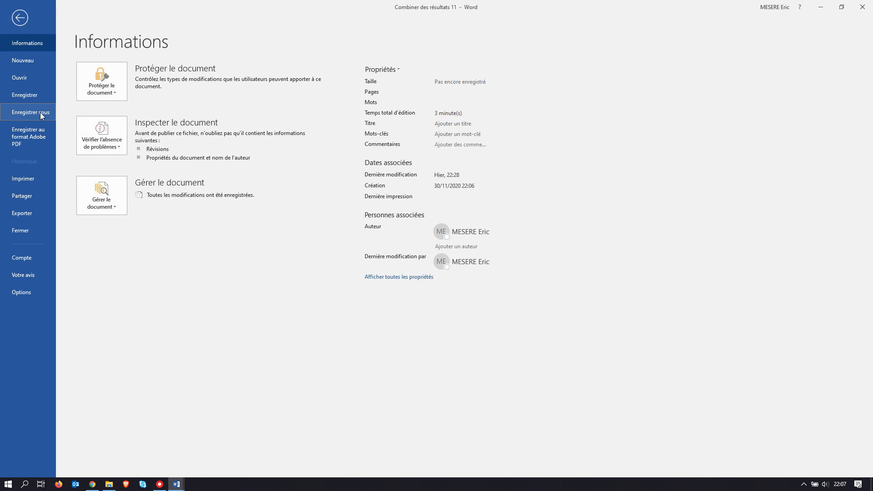
left_click(40, 113)
left_click(103, 125)
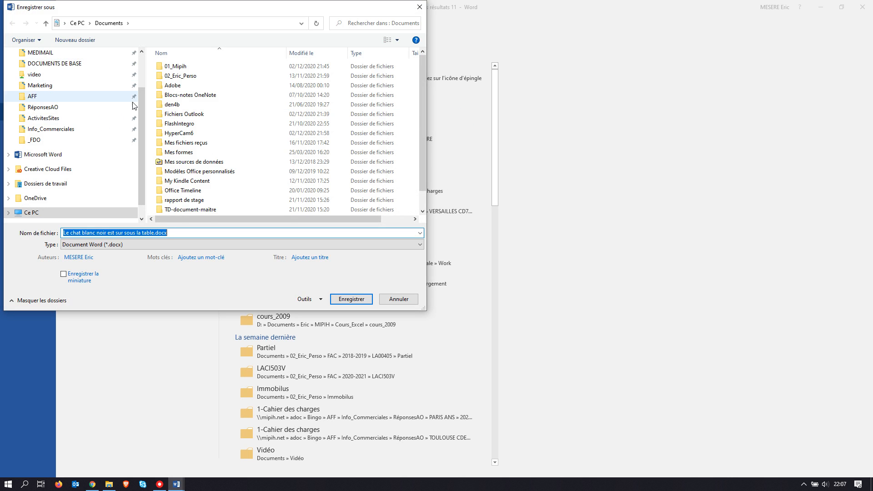
scroll(60, 80, "up", 2)
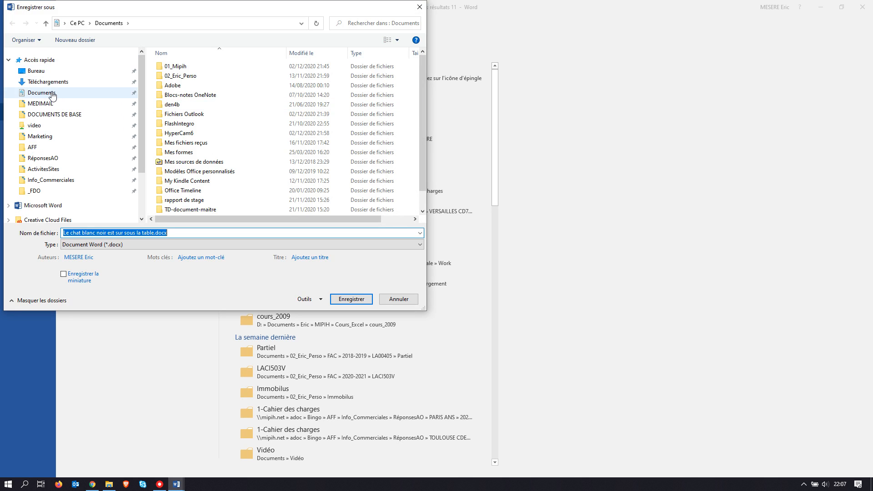
left_click(50, 82)
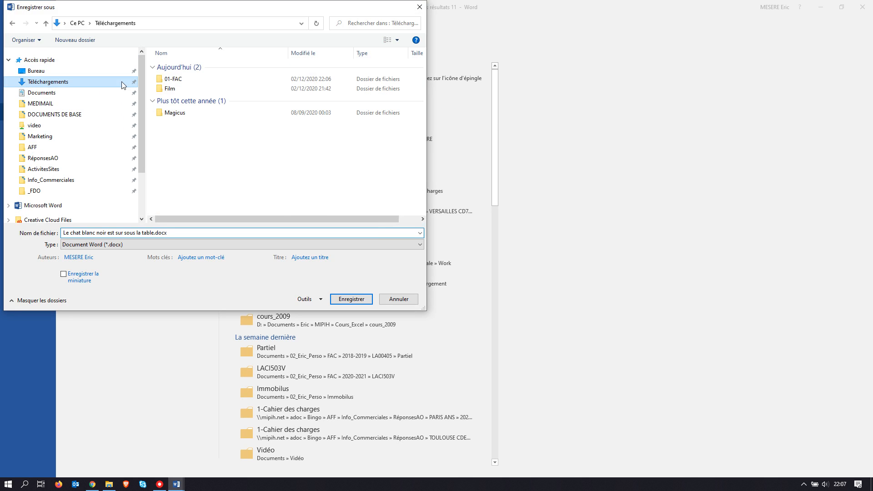
double_click(180, 79)
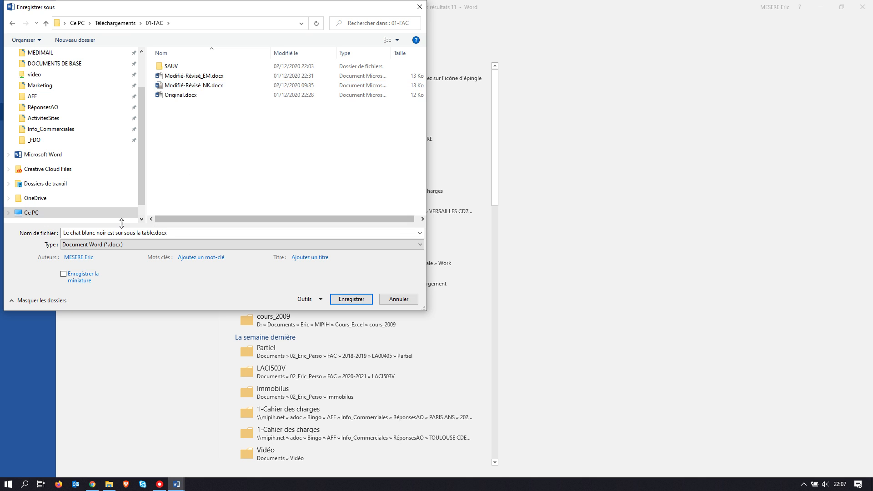
- Name the combined file Résultat_Combinaison1.docx, save it, and close the document
left_click(147, 232)
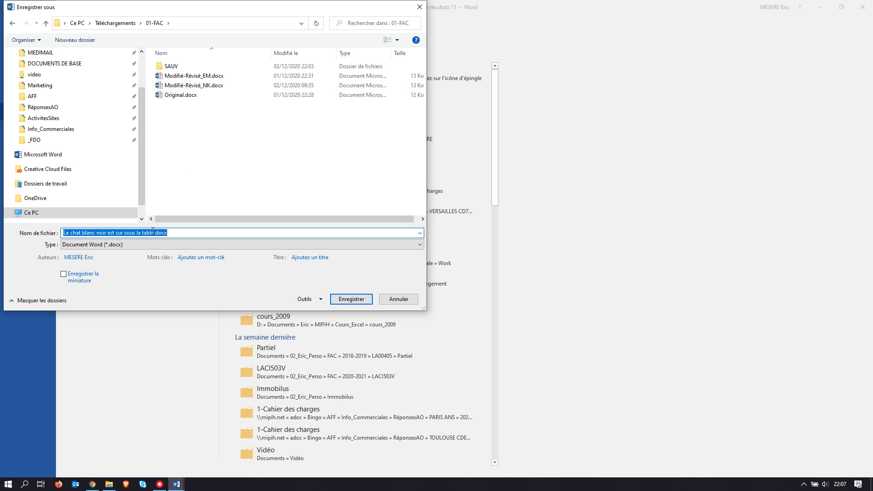
left_click_drag(152, 232, 20, 235)
key("BackSpace")
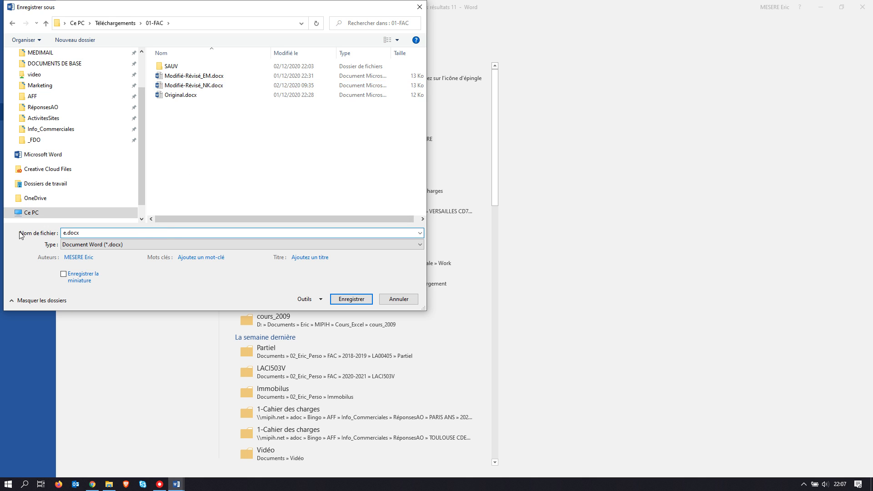
type("Résultat_Combinauso")
key("BackSpace")
key("BackSpace")
key("BackSpace")
type("is")
key("BackSpace")
type("son")
key("Delete")
left_click(346, 300)
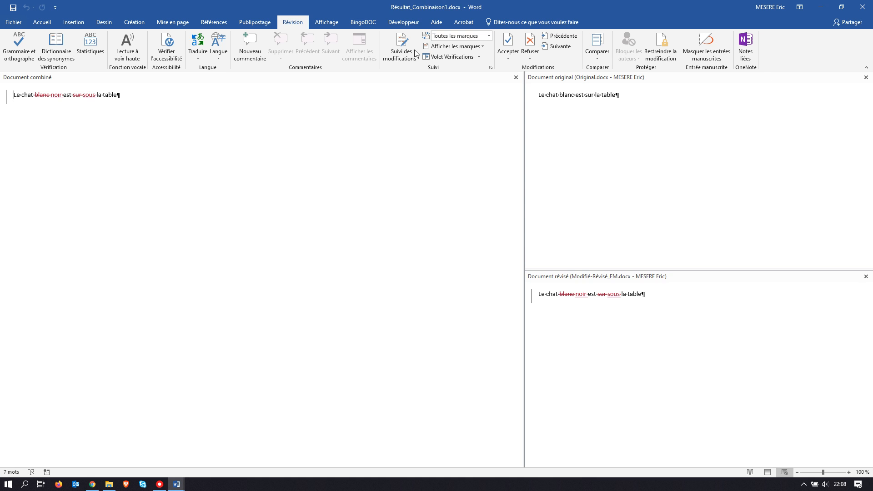
left_click(10, 24)
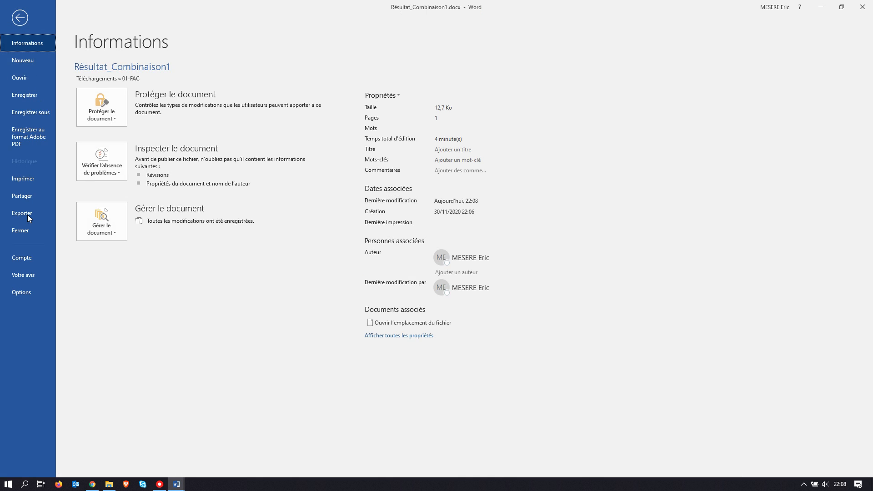
left_click(22, 230)
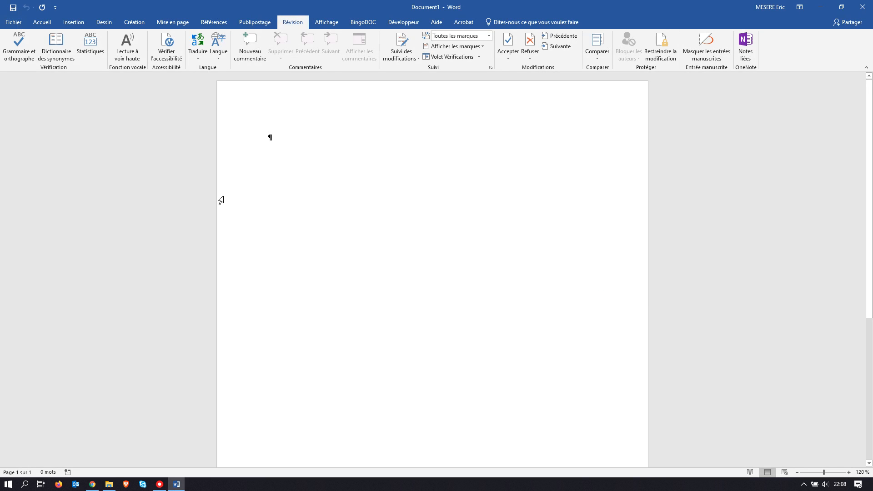
- Switch to the 01-FAC folder, open Résultat_Combinaison1.docx to review its tracked changes, and close it
key("alt+Tab")
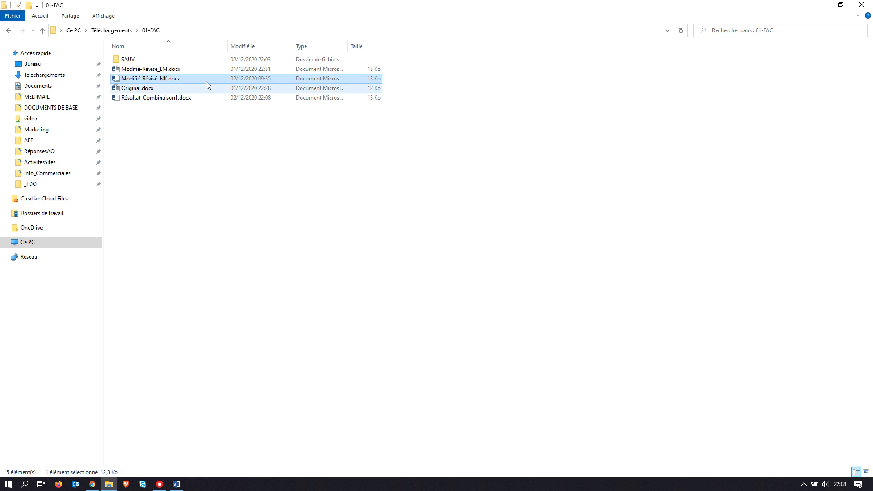
double_click(155, 99)
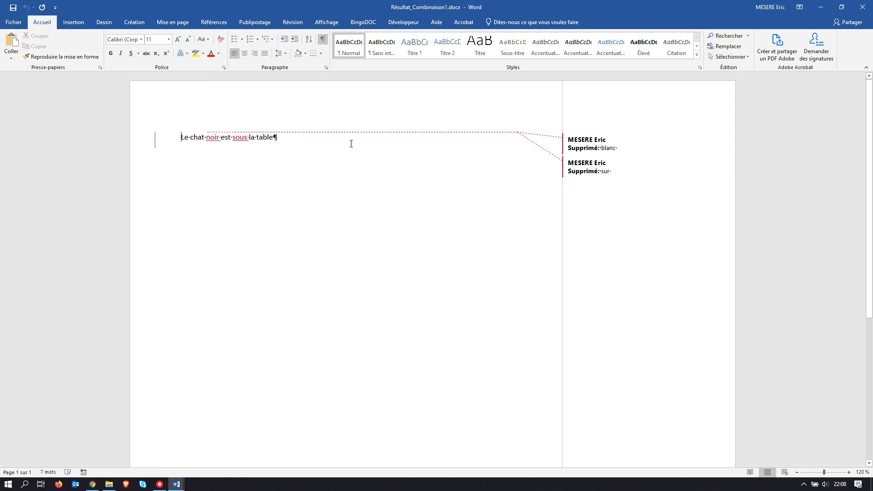
left_click(862, 9)
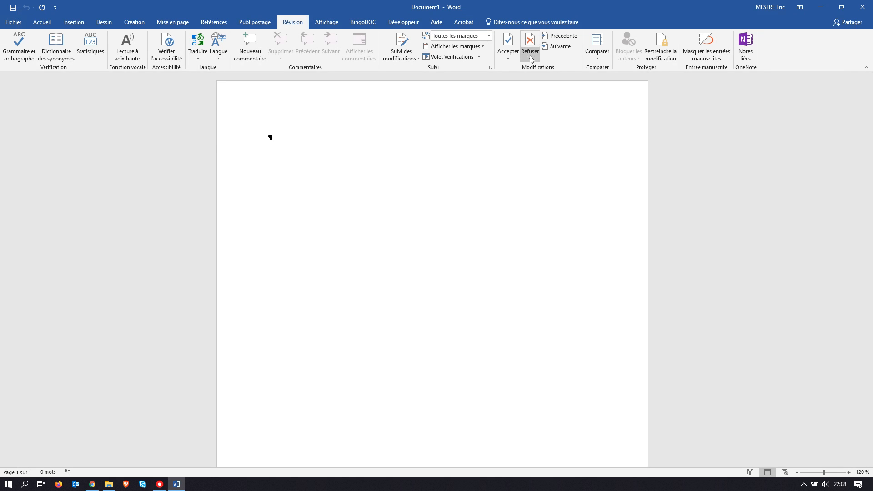
- Start another document combination and choose Résultat_Combinaison1.docx as the original document
left_click(601, 58)
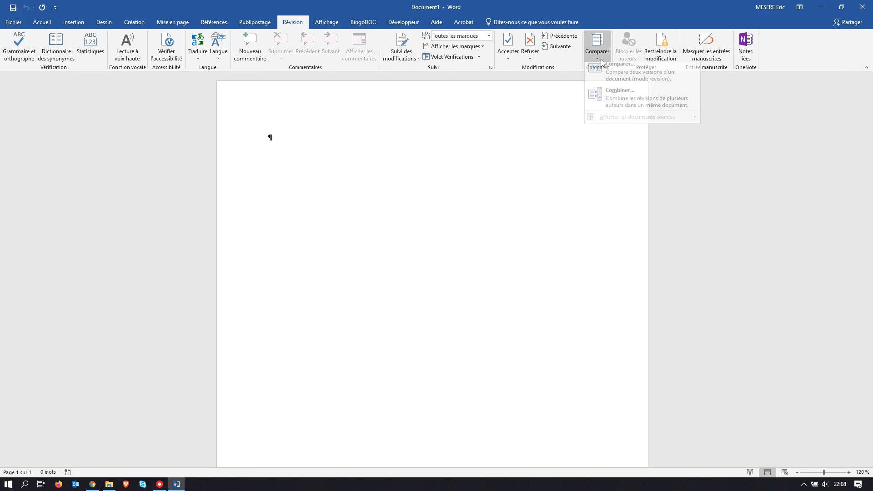
left_click(616, 107)
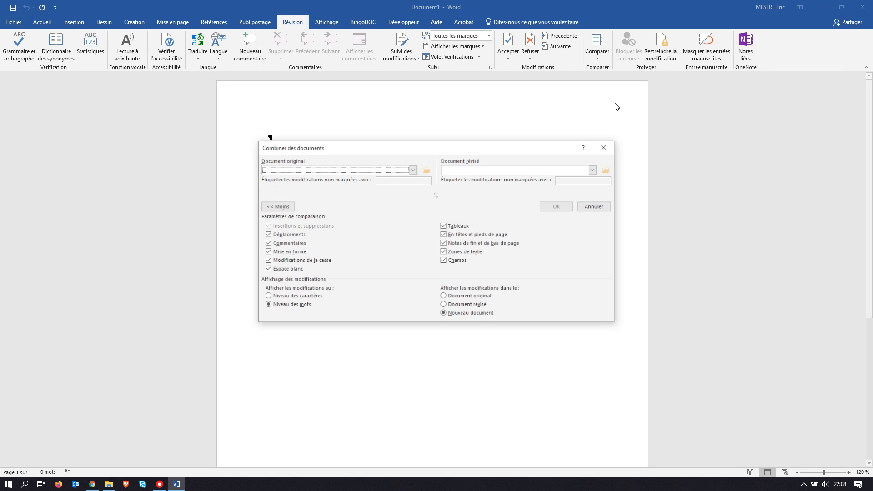
left_click(426, 171)
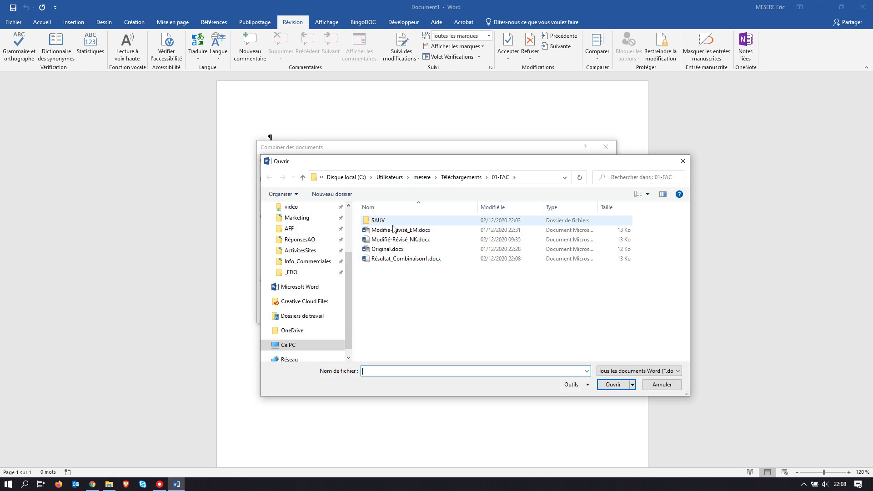
left_click(403, 259)
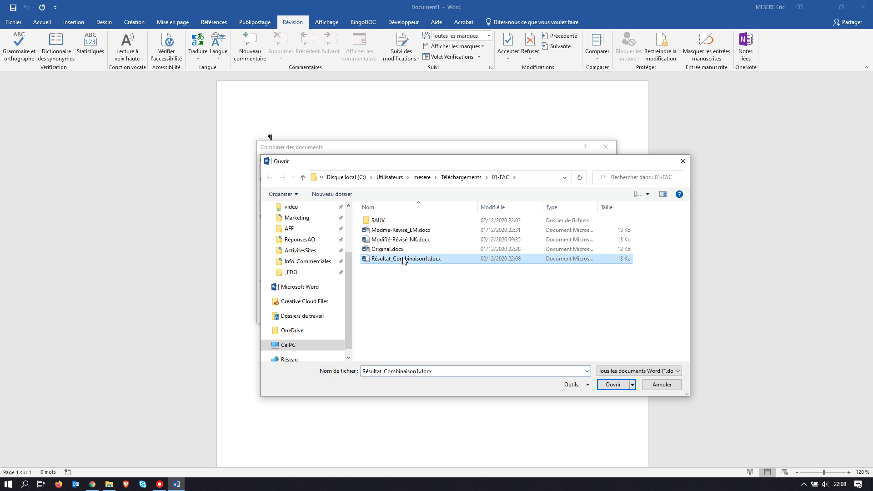
left_click(614, 385)
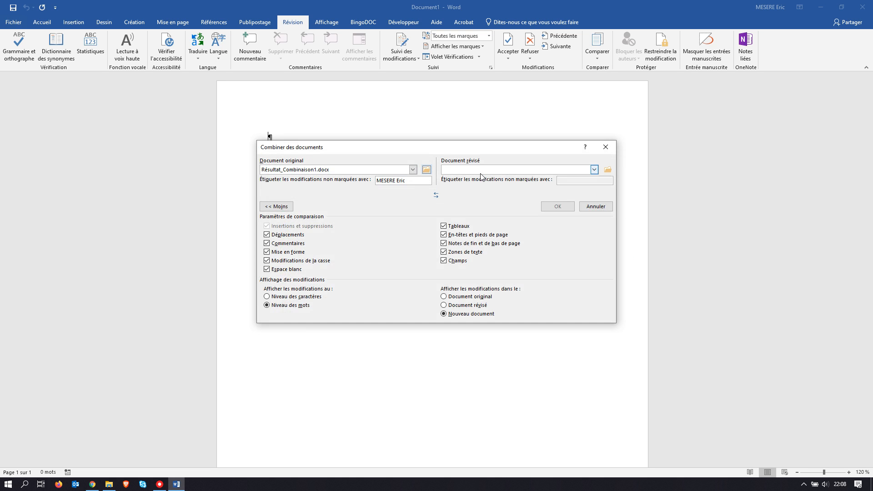
- Choose Modifié-Révisé_NK.docx as the revised document and combine it with Résultat_Combinaison1.docx into a new document
left_click(609, 170)
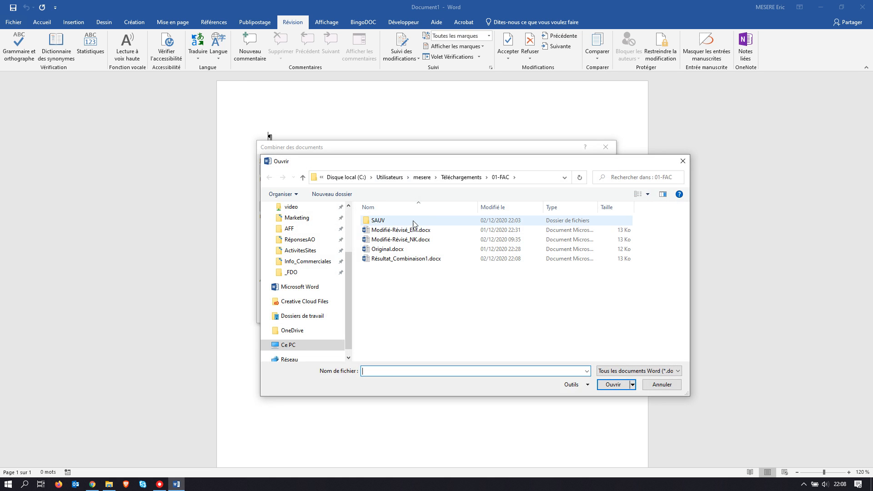
left_click(396, 241)
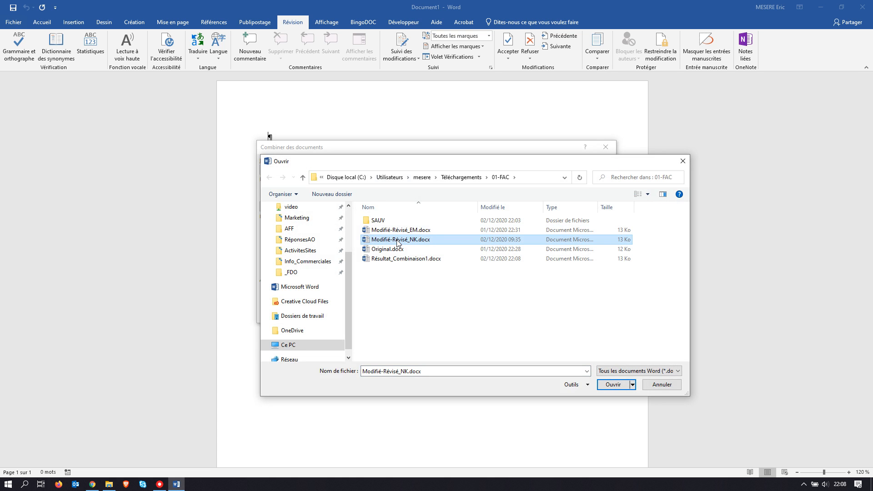
left_click(620, 383)
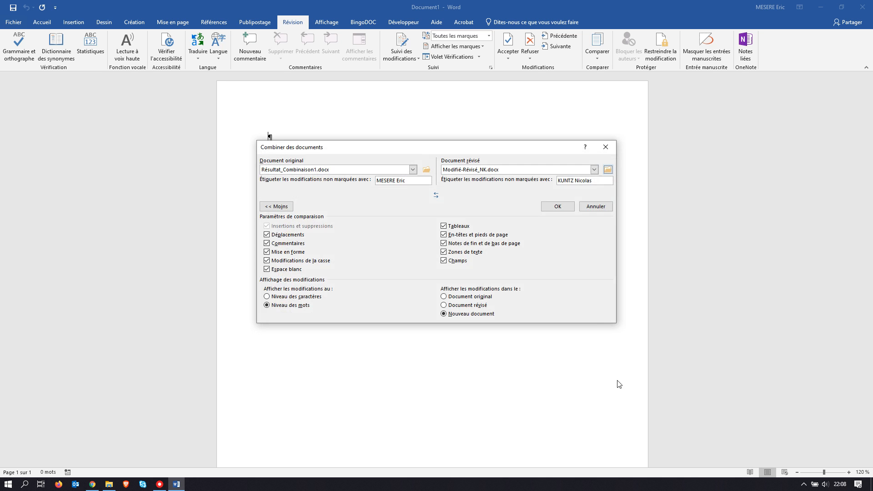
left_click(564, 207)
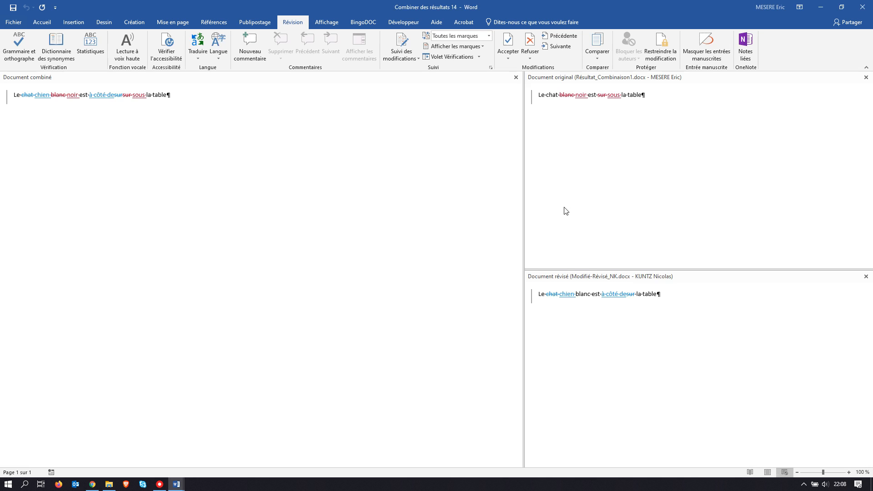